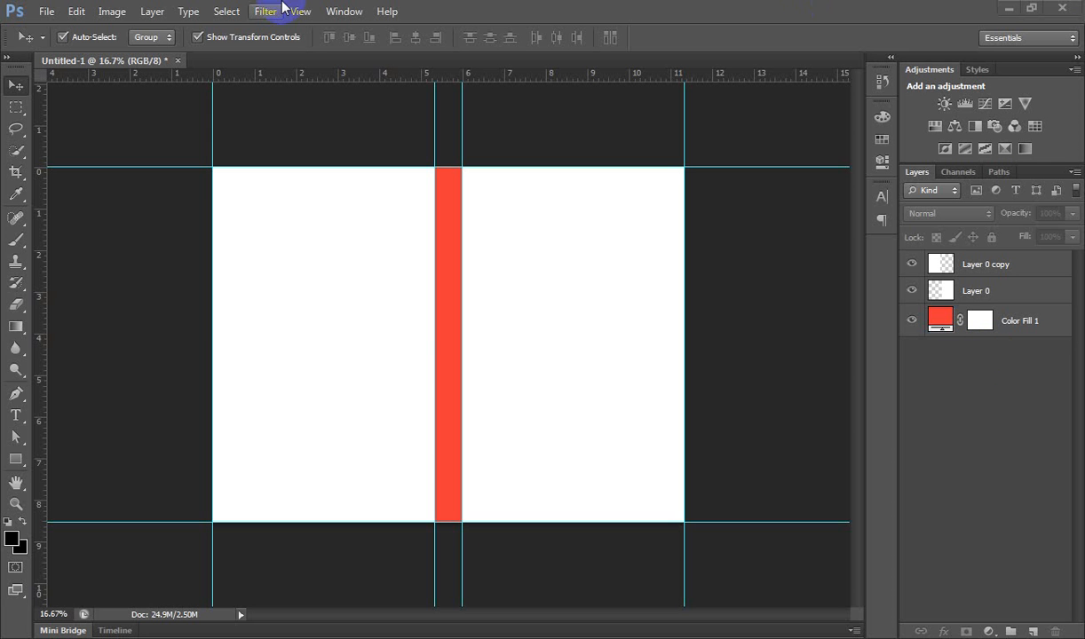
# - Start a new document named "Book Cover Design/ Size" with a width of 1600 pixels
pyautogui.click(45, 11)
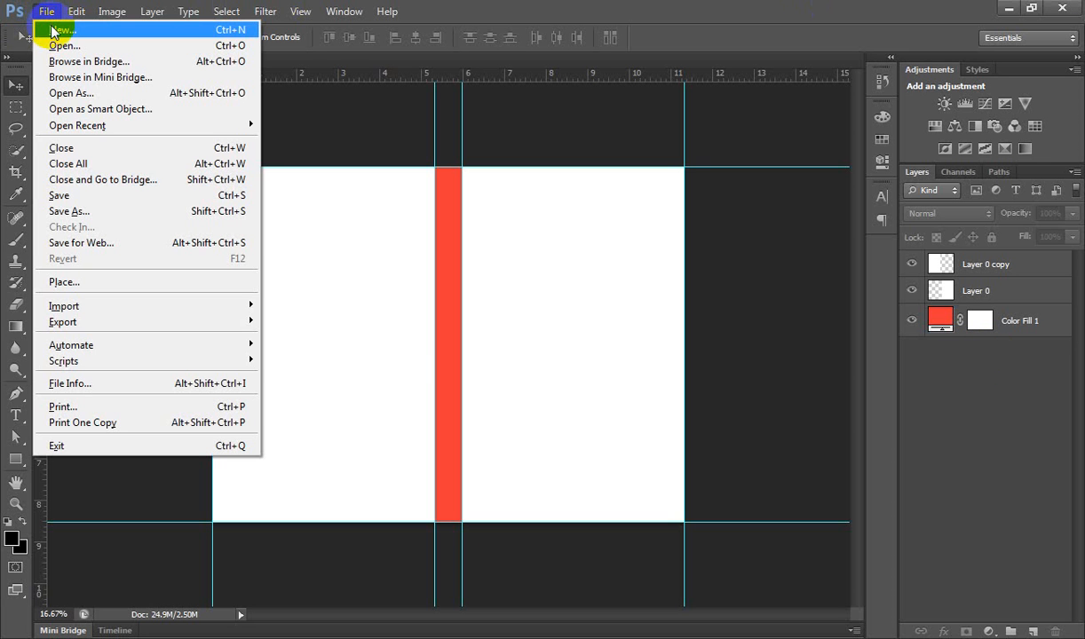
pyautogui.click(55, 30)
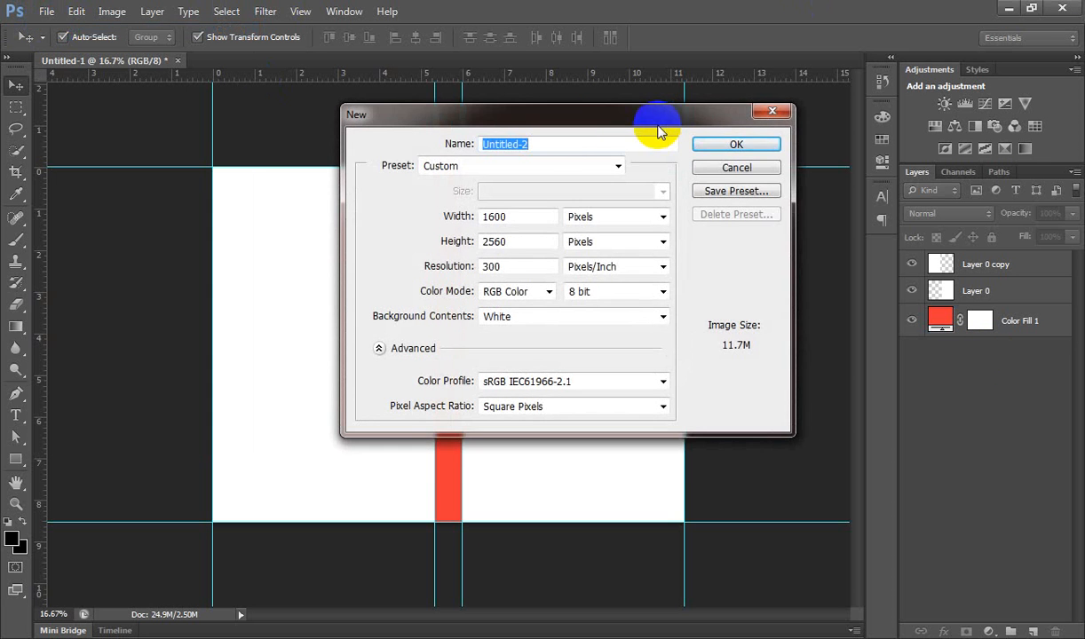
pyautogui.write('Book Cover Design/ Size')
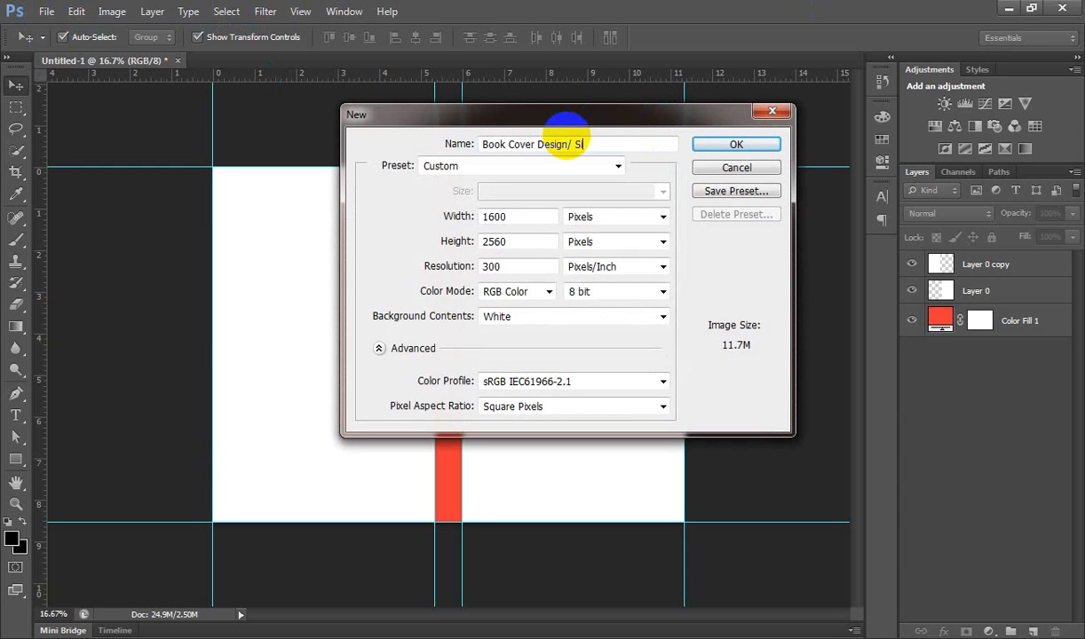
pyautogui.click(535, 217)
pyautogui.moveTo(540, 217); pyautogui.dragTo(462, 224)
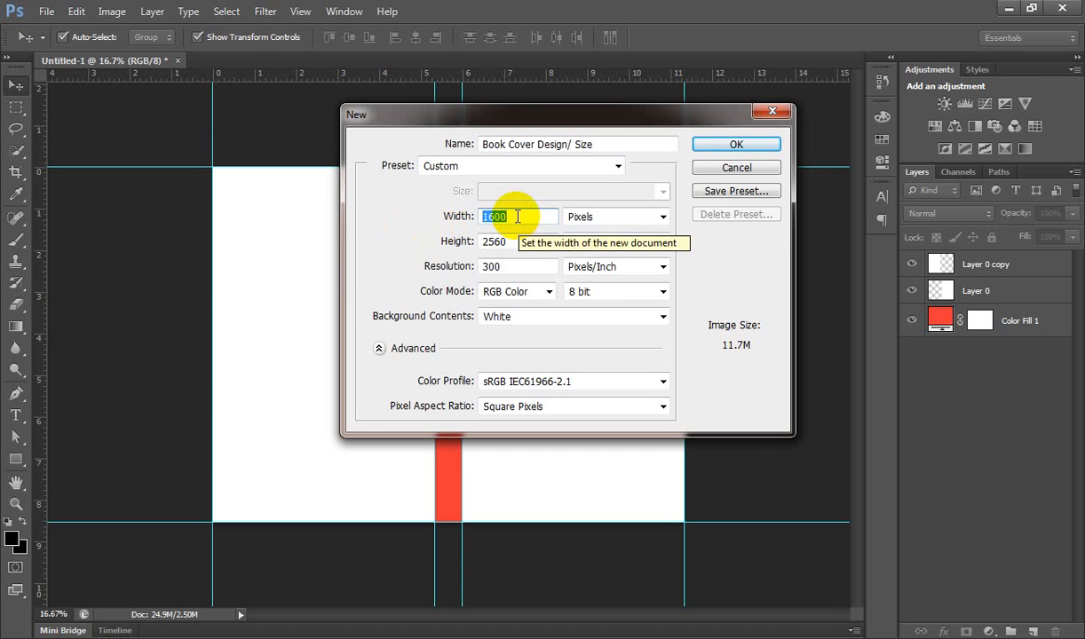
pyautogui.write('1')
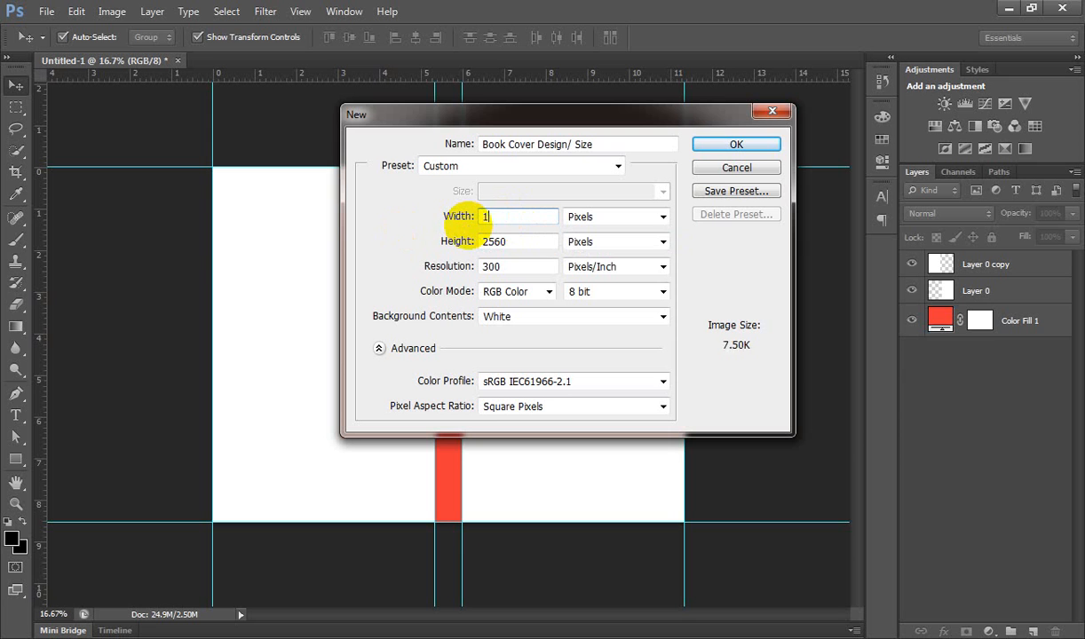
pyautogui.write('600')
pyautogui.click(591, 219)
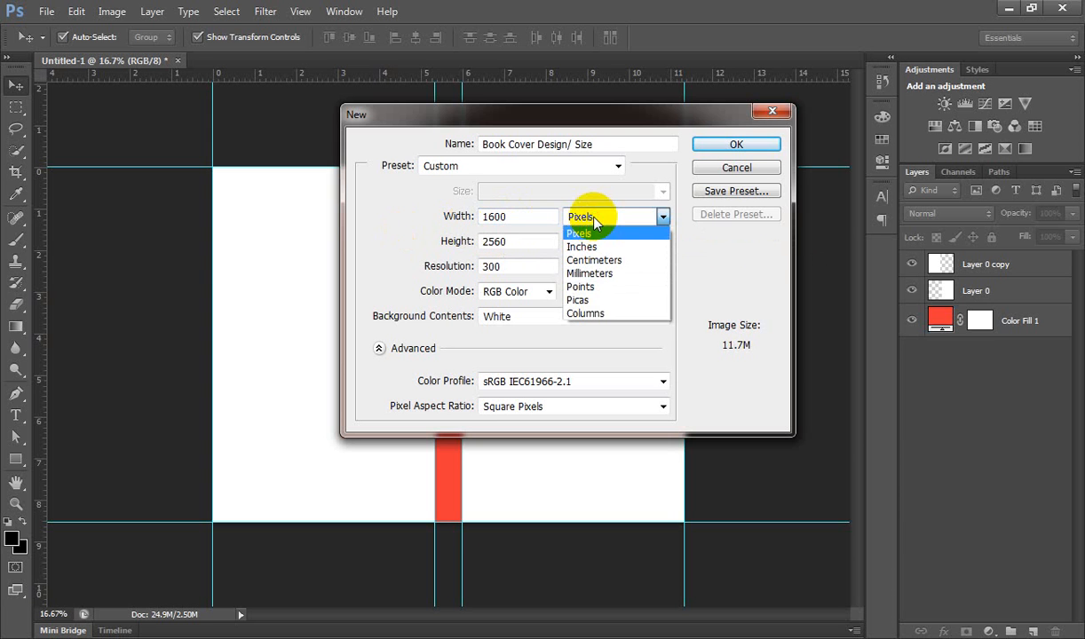
pyautogui.click(581, 233)
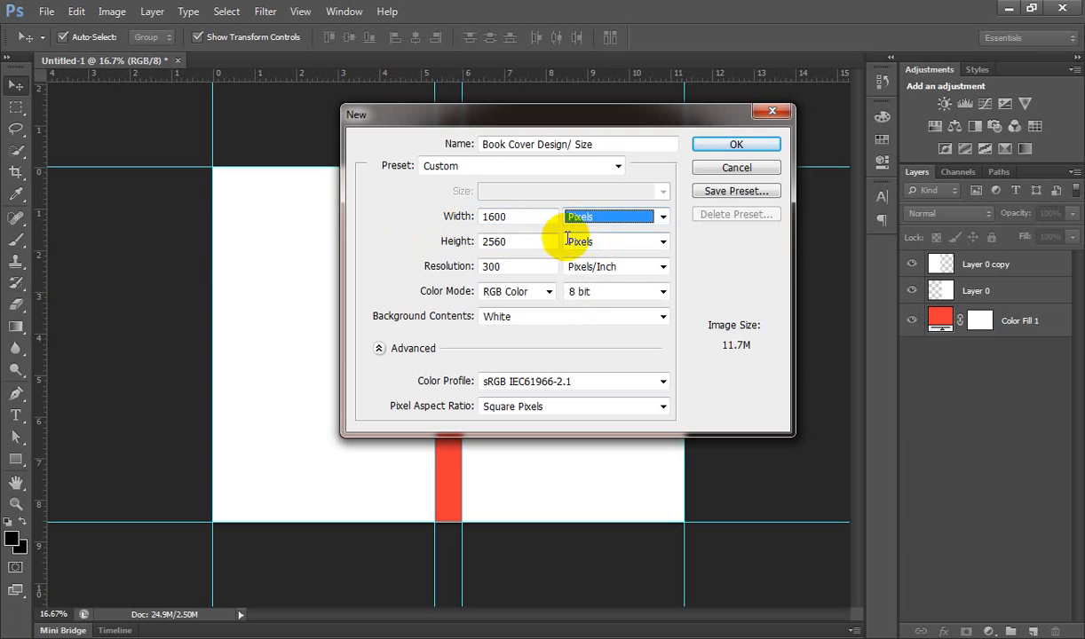
# - Set the new document's height to 2500 pixels and resolution to 300 pixels/inch, and create it
pyautogui.click(510, 240)
pyautogui.moveTo(515, 243); pyautogui.dragTo(460, 252)
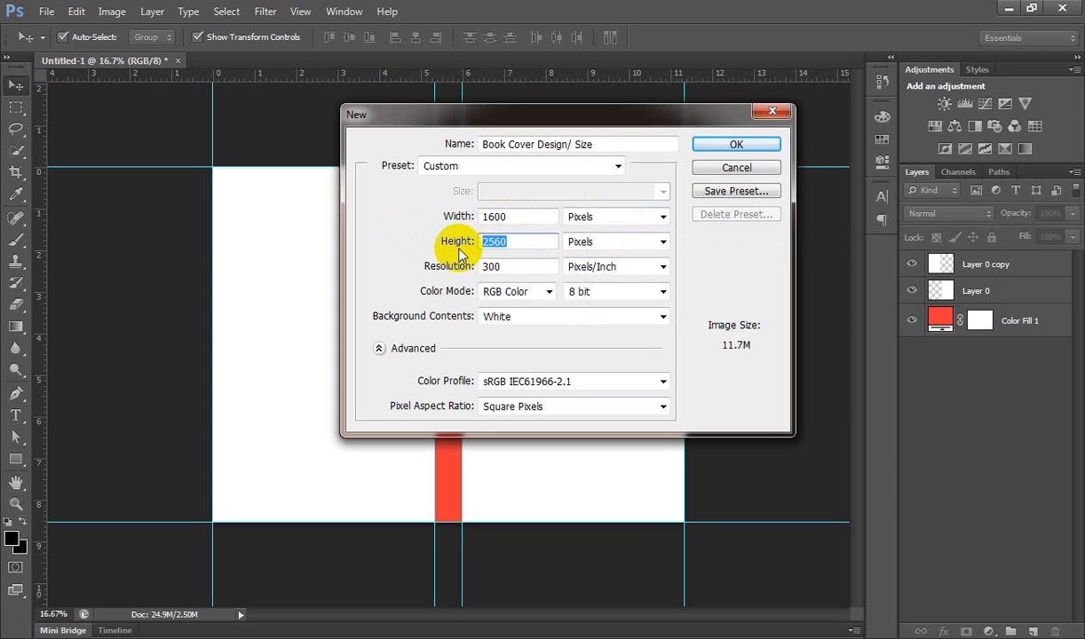
pyautogui.write('2500')
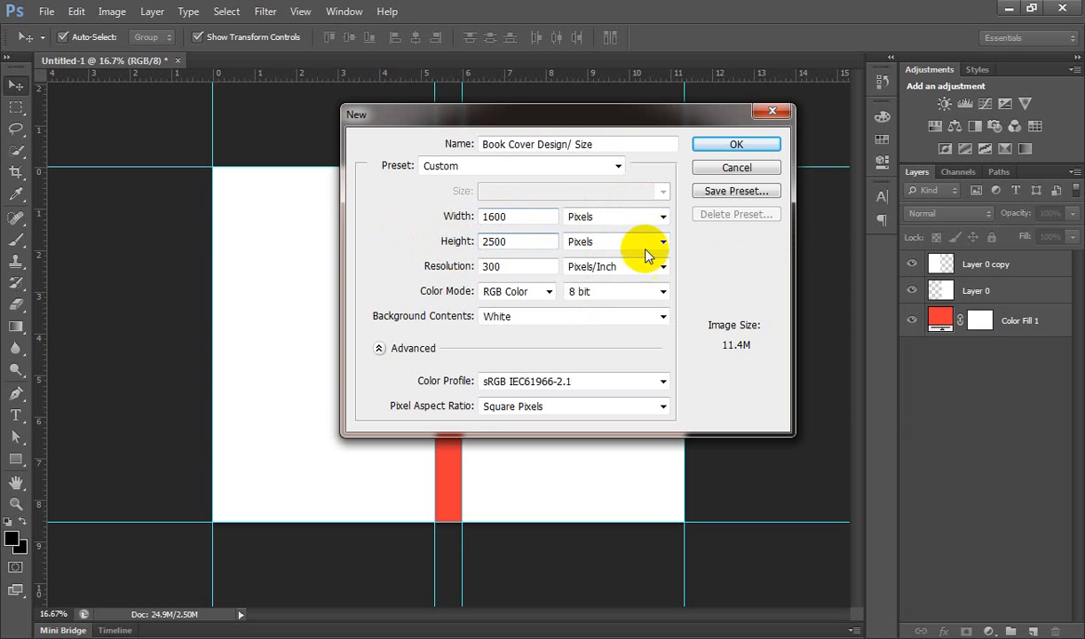
pyautogui.click(646, 250)
pyautogui.click(613, 244)
pyautogui.click(523, 268)
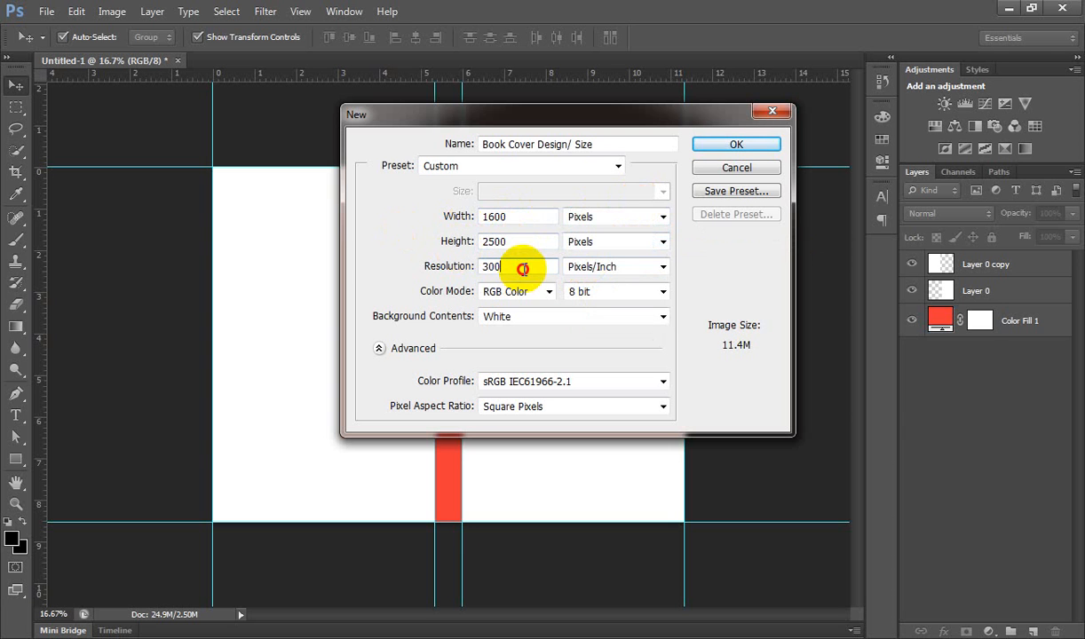
pyautogui.moveTo(523, 269); pyautogui.dragTo(441, 276)
pyautogui.press('BackSpace')
pyautogui.write('300')
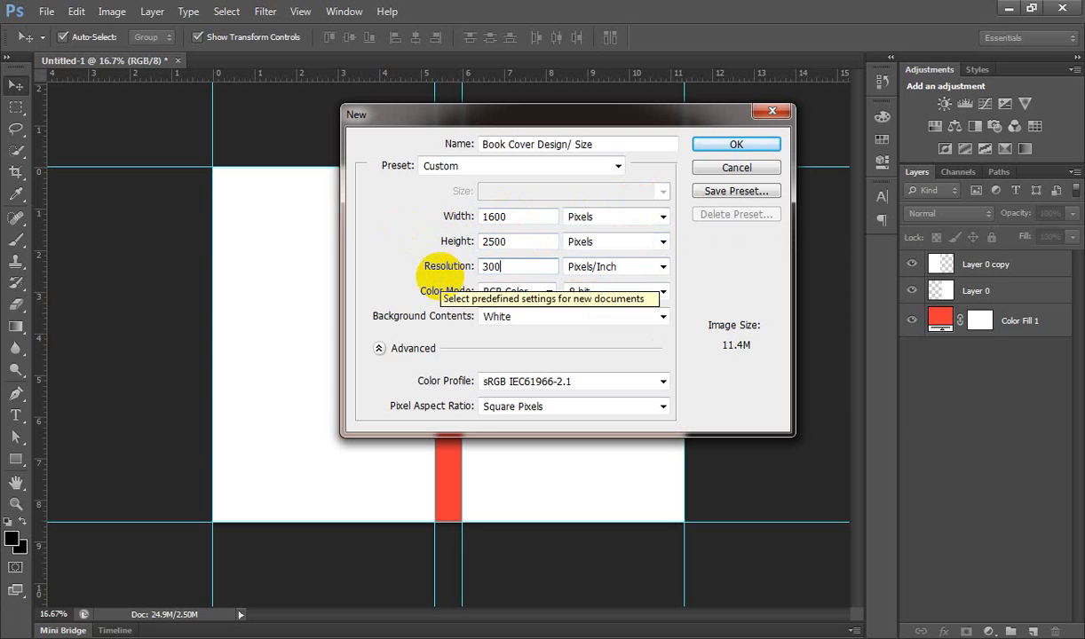
pyautogui.click(754, 145)
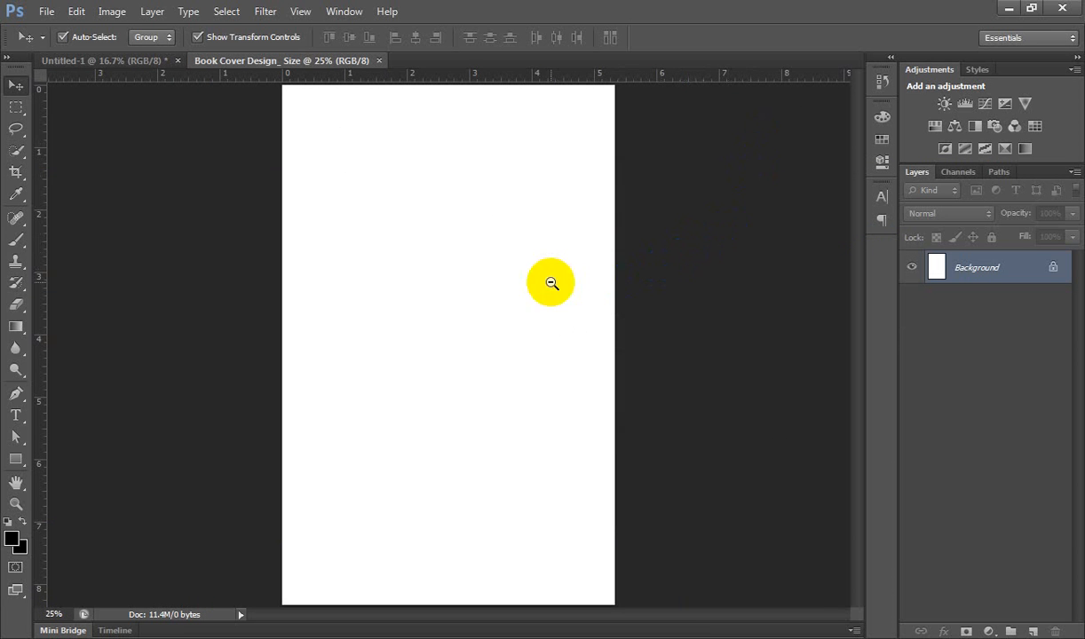
# - Place guides along all four edges of the blank cover page
pyautogui.scroll(-1, 552, 283)
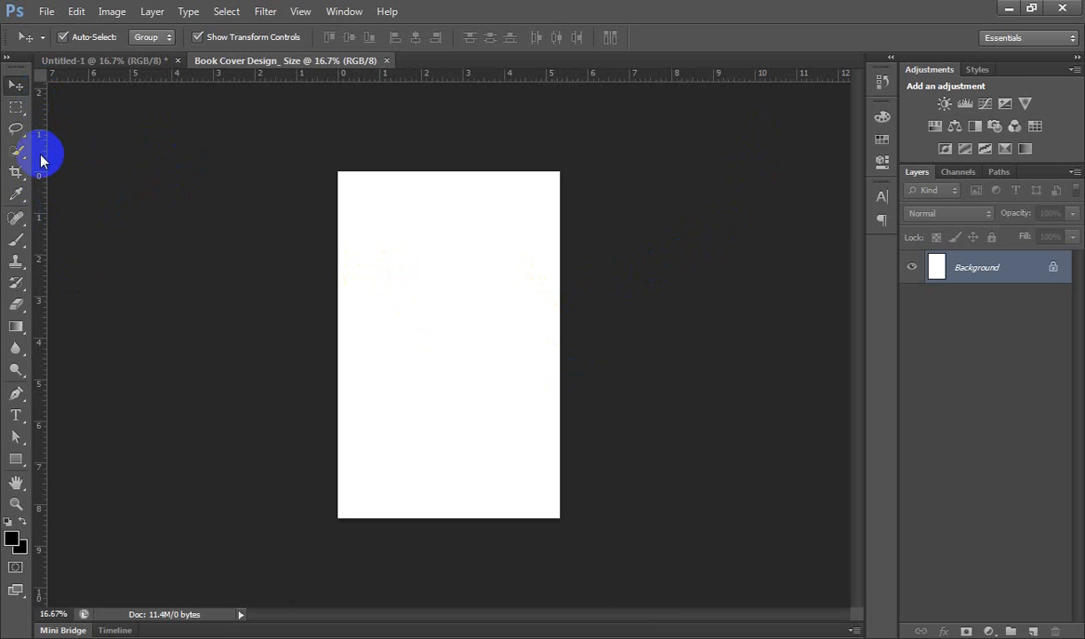
pyautogui.moveTo(42, 160); pyautogui.dragTo(337, 204)
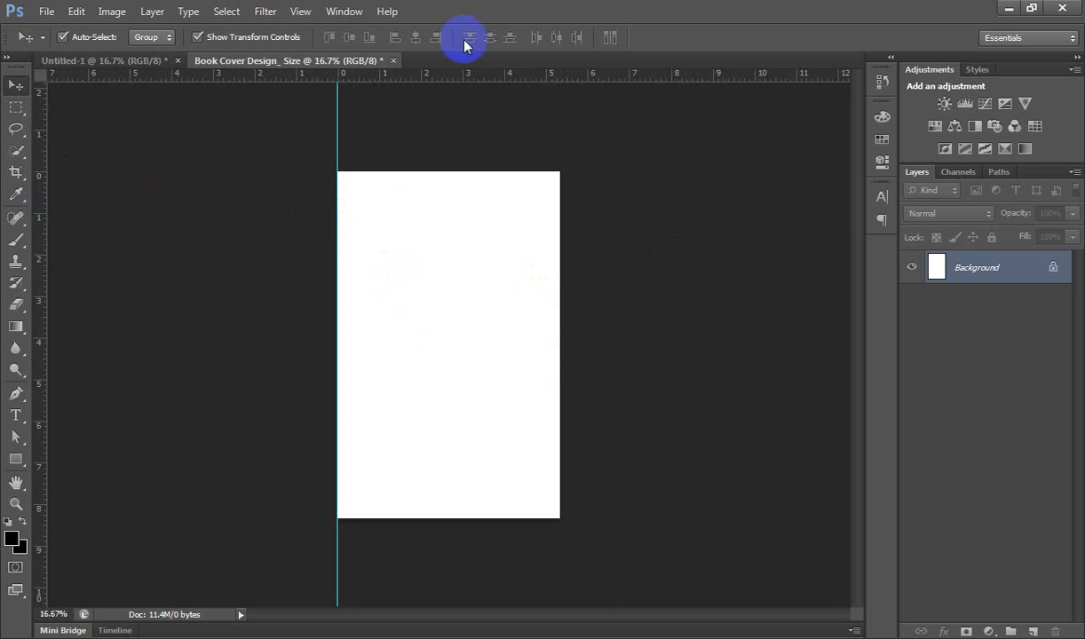
pyautogui.moveTo(459, 78); pyautogui.dragTo(465, 170)
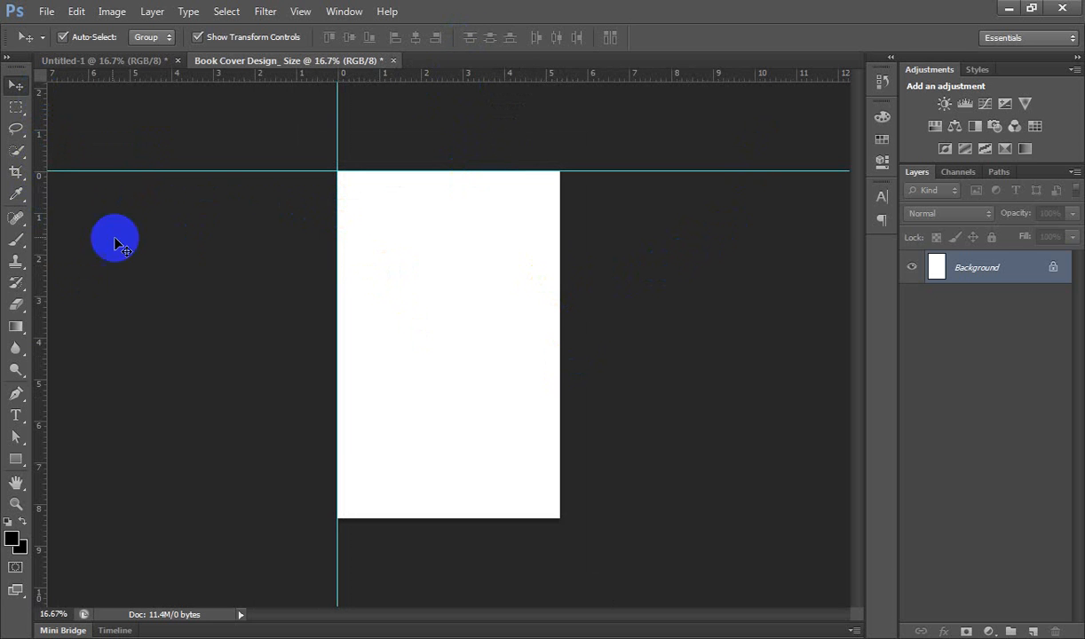
pyautogui.moveTo(43, 193); pyautogui.dragTo(560, 238)
pyautogui.moveTo(469, 78); pyautogui.dragTo(496, 517)
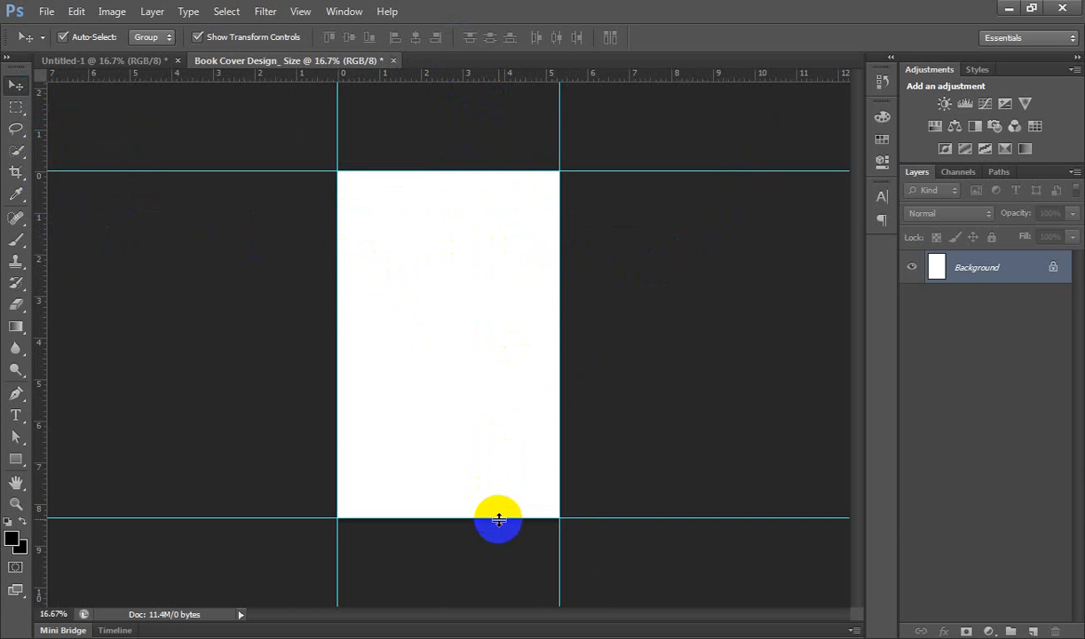
# - Convert the Background to a regular layer and extend the canvas leftward to 3400 pixels wide, anchored at middle right
pyautogui.doubleClick(1054, 268)
pyautogui.click(708, 194)
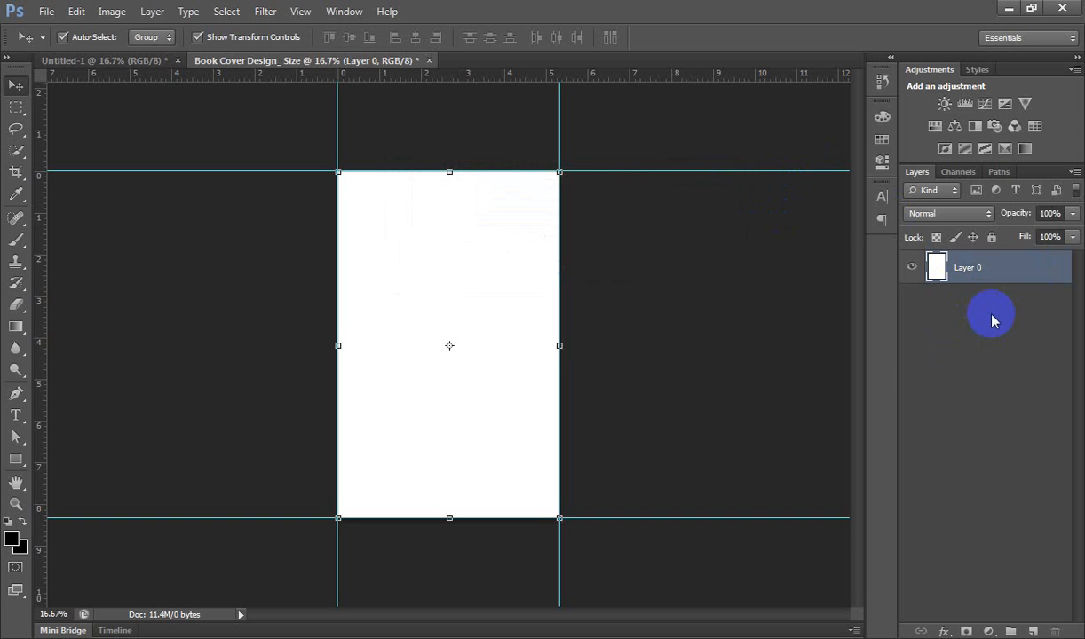
pyautogui.click(150, 11)
pyautogui.moveTo(122, 16)
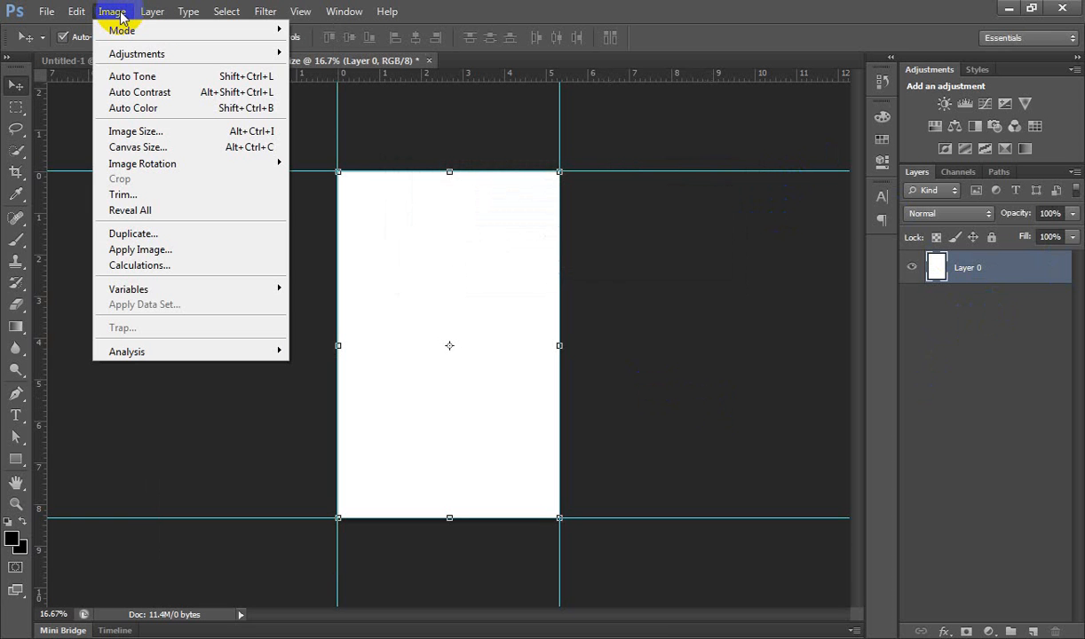
pyautogui.click(153, 151)
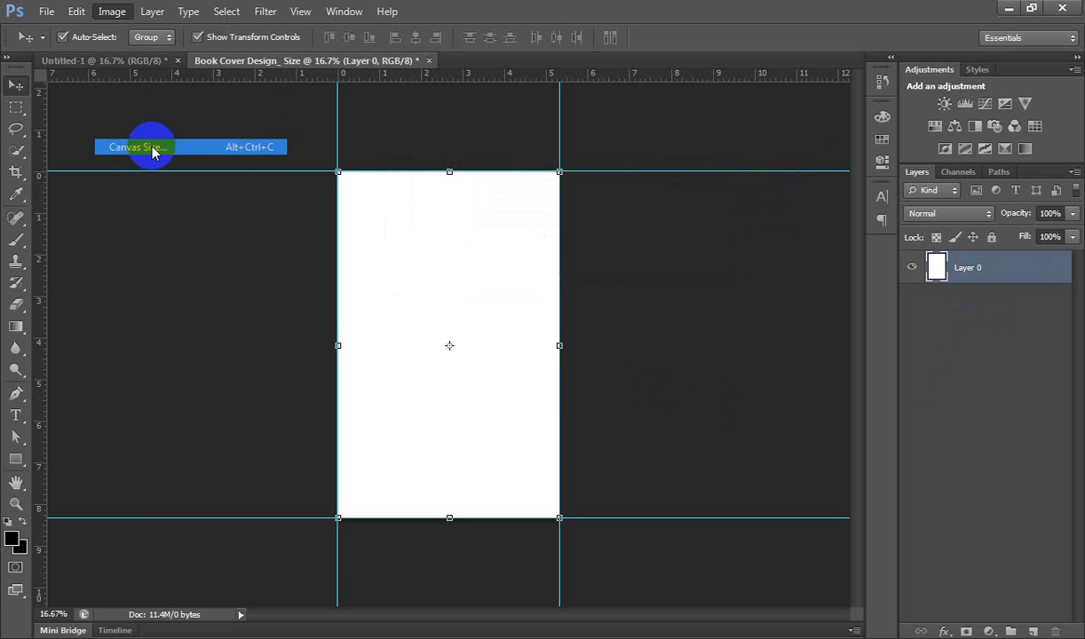
pyautogui.click(742, 257)
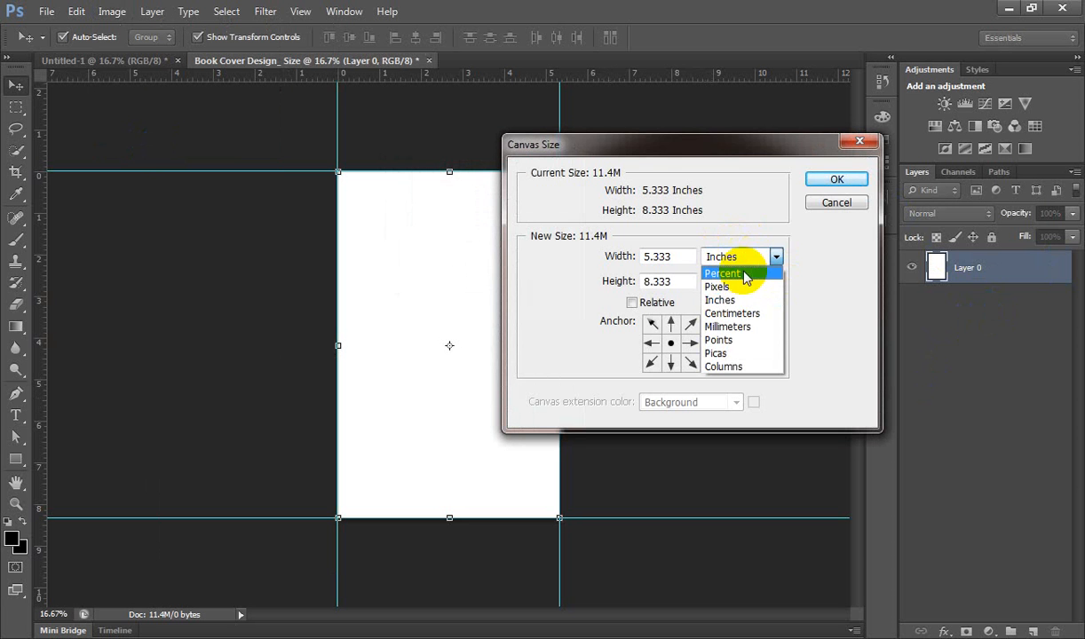
pyautogui.click(721, 287)
pyautogui.click(600, 268)
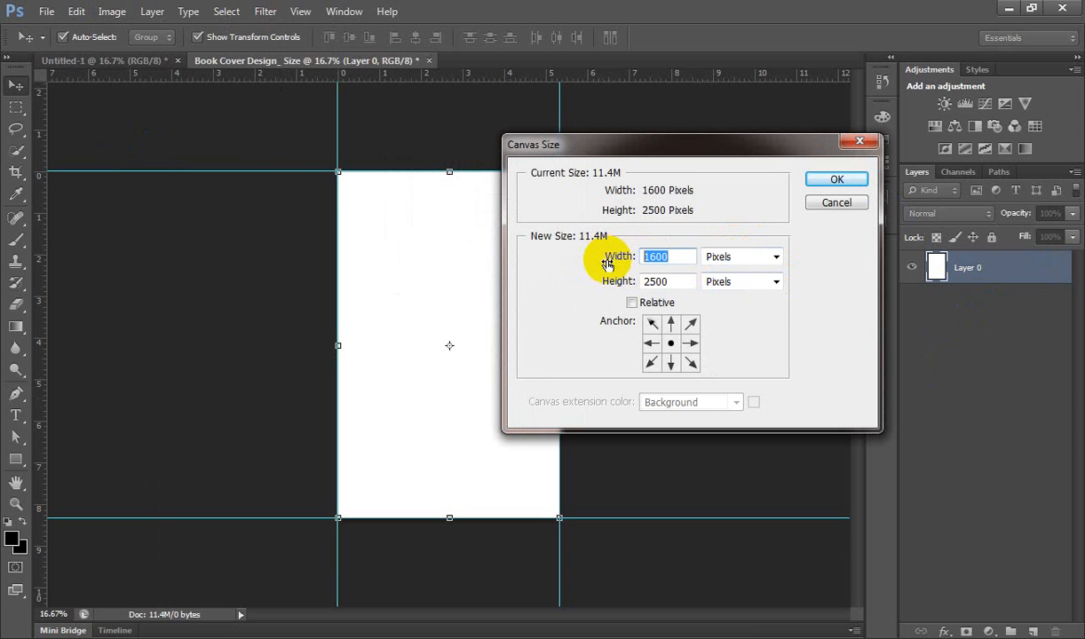
pyautogui.write('3400')
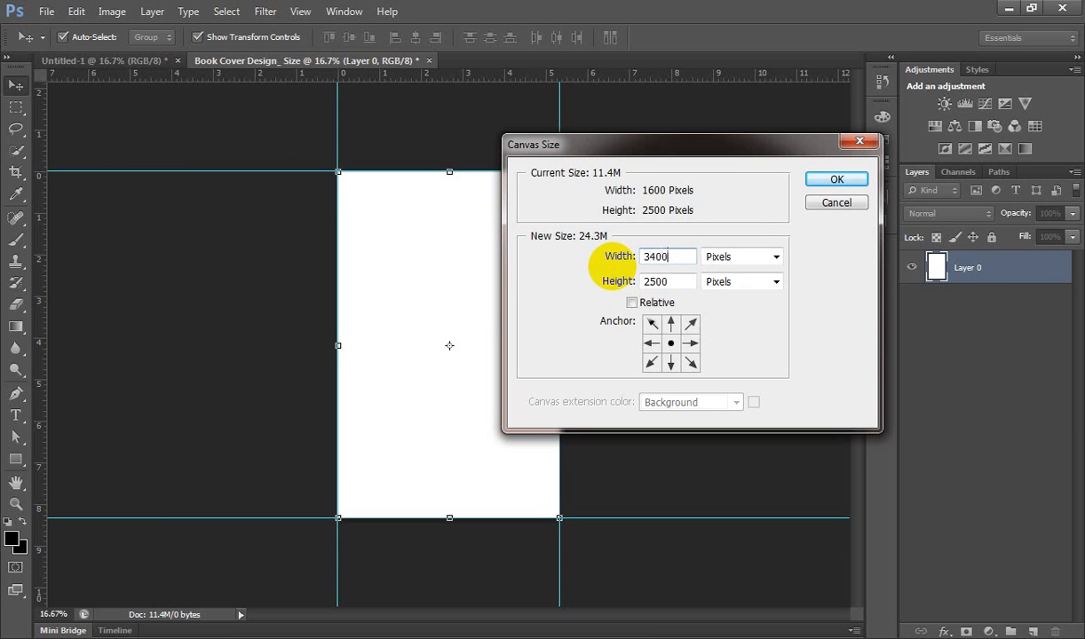
pyautogui.click(692, 343)
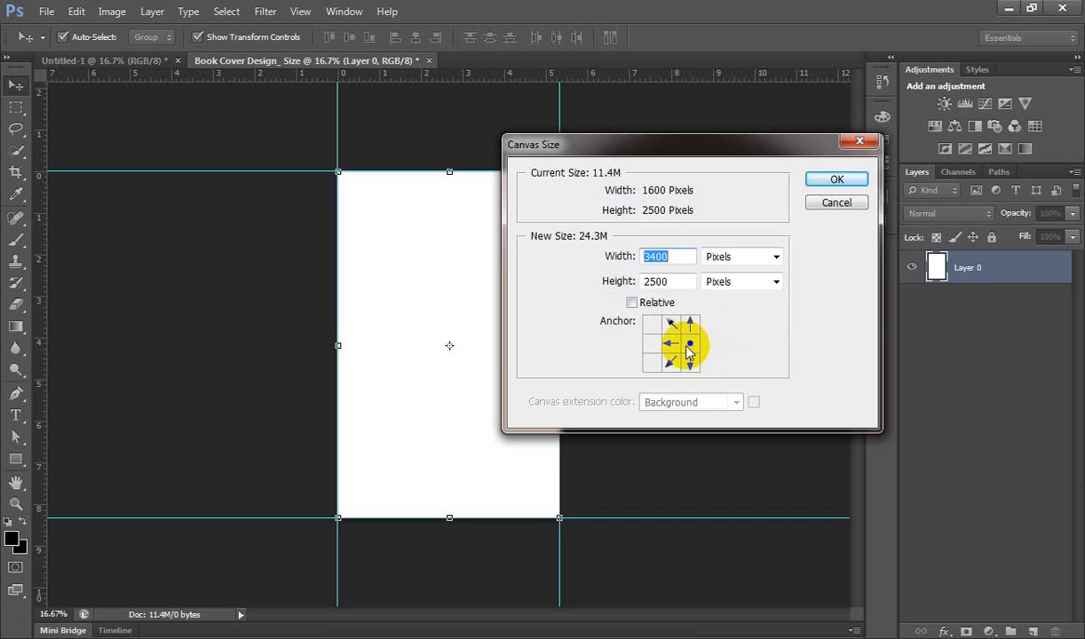
pyautogui.click(832, 180)
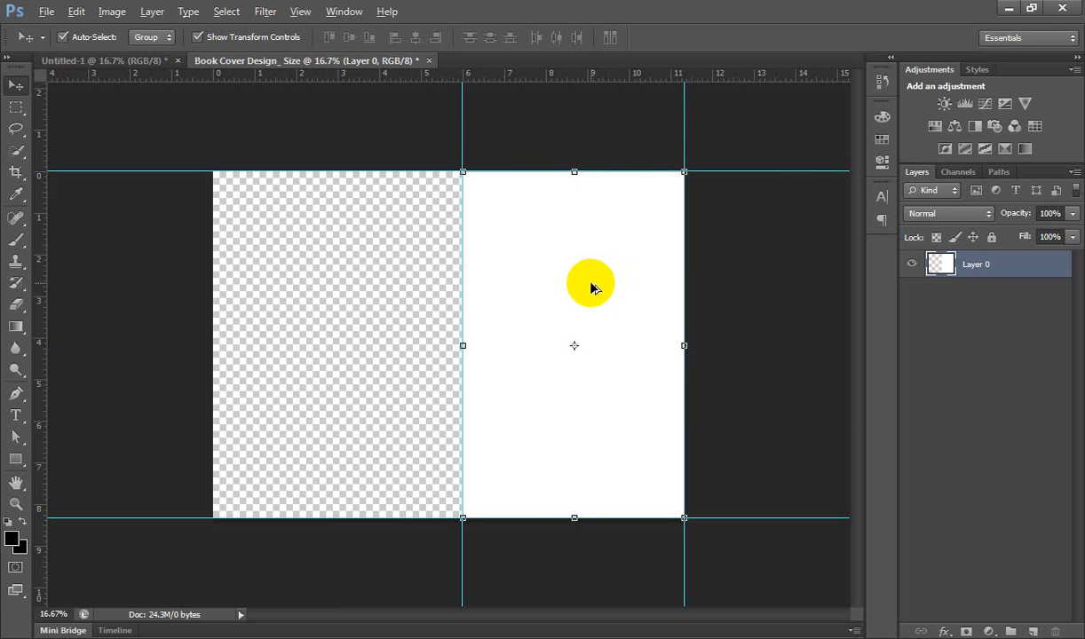
# - Duplicate the white cover panel to the canvas's left edge and add vertical guides at the copy's left and right edges
pyautogui.moveTo(592, 288); pyautogui.dragTo(344, 286)
pyautogui.moveTo(39, 238); pyautogui.dragTo(211, 247)
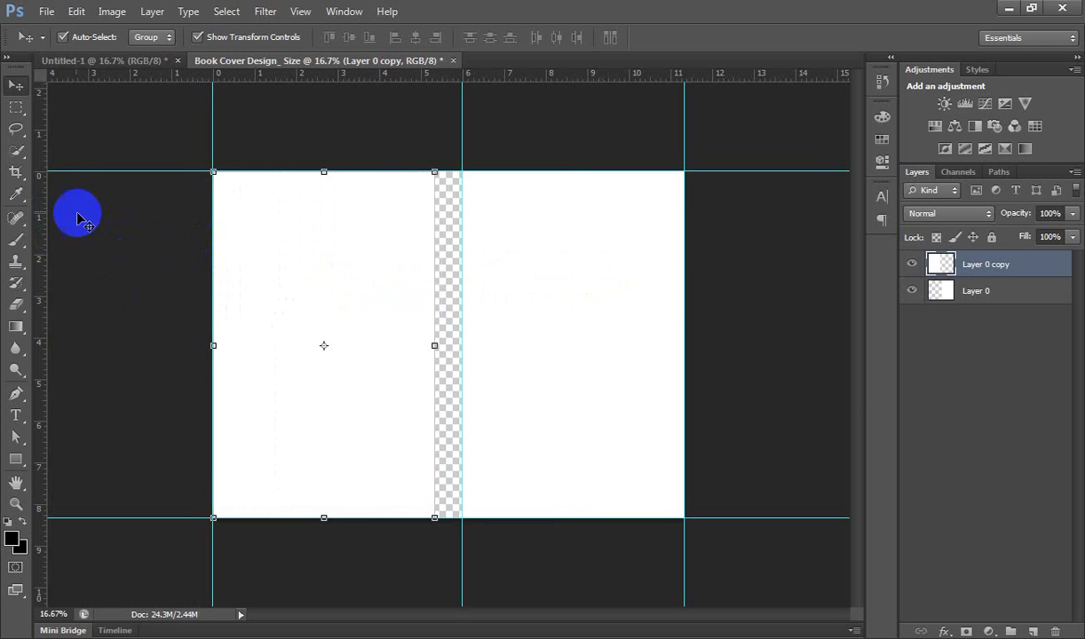
pyautogui.moveTo(43, 193); pyautogui.dragTo(444, 282)
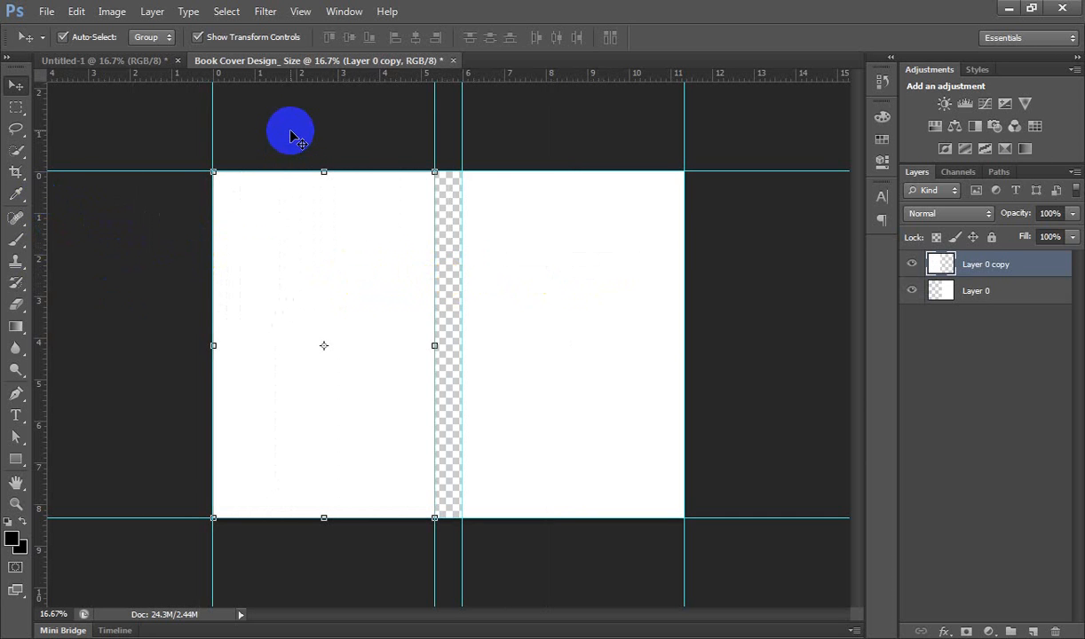
# - Add a coral red solid color fill layer and move it below both white panels so it fills the spine strip
pyautogui.click(957, 290)
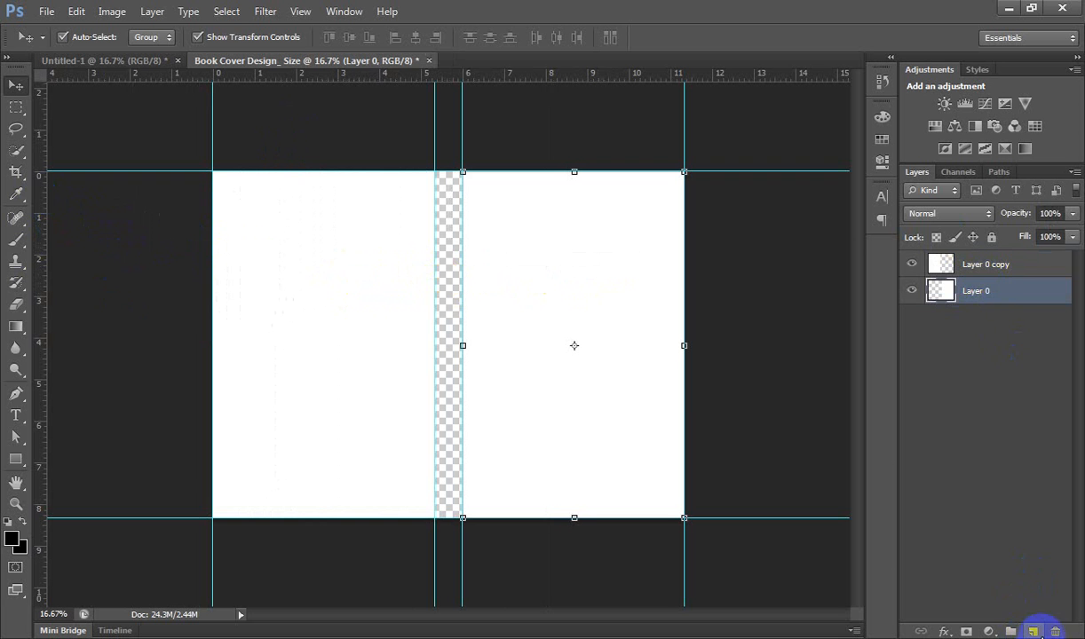
pyautogui.click(990, 632)
pyautogui.click(987, 269)
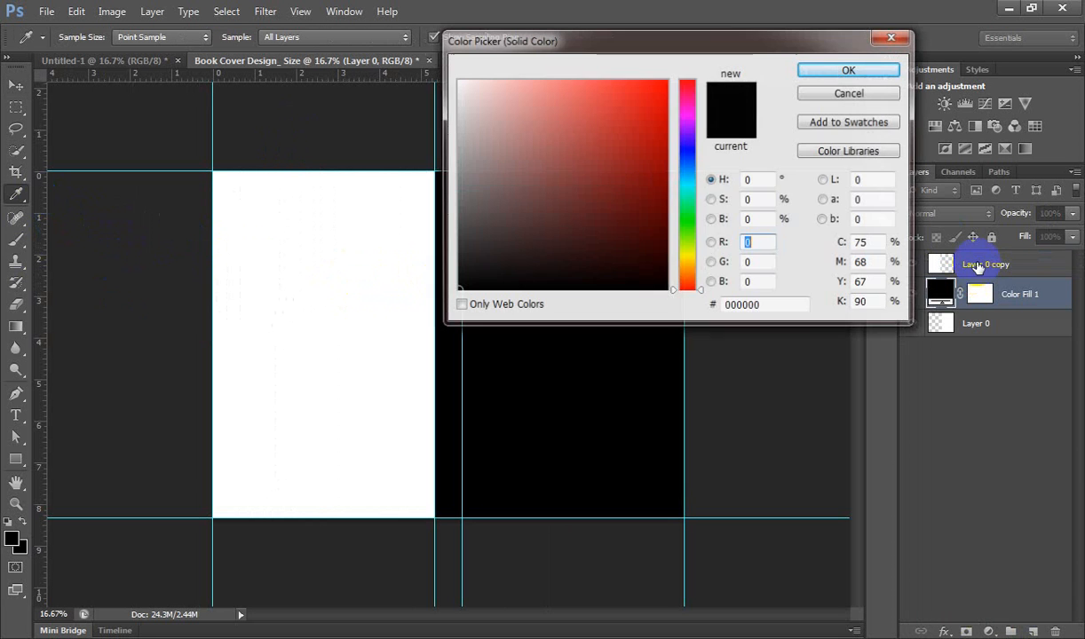
pyautogui.moveTo(564, 138)
pyautogui.mouseDown()
pyautogui.moveTo(575, 90)
pyautogui.moveTo(610, 107)
pyautogui.moveTo(600, 92)
pyautogui.mouseUp()
pyautogui.click(851, 71)
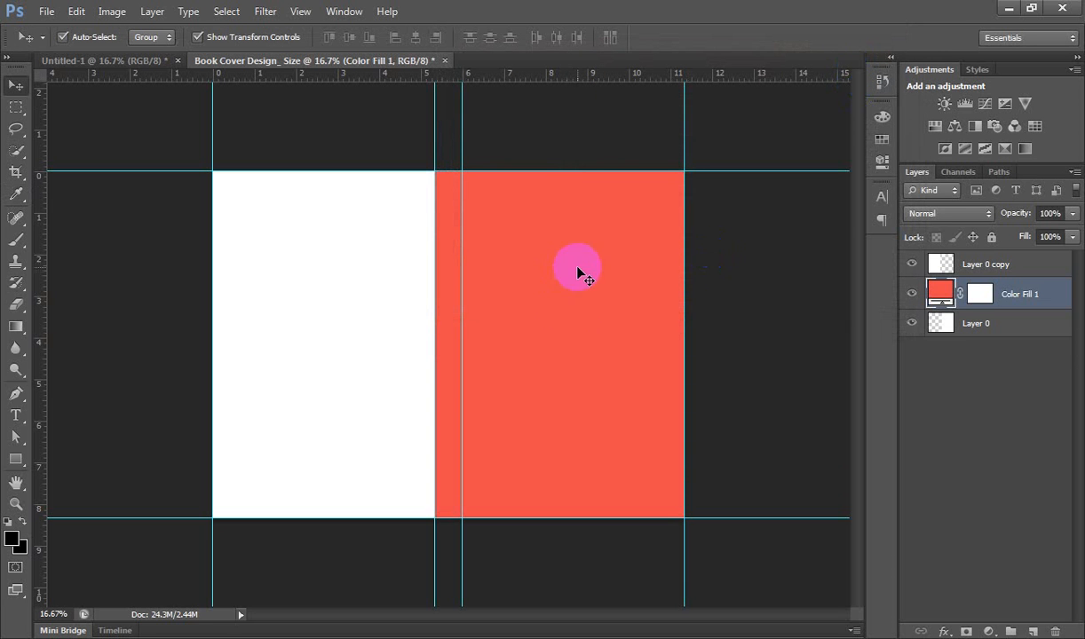
pyautogui.moveTo(1027, 302); pyautogui.dragTo(1029, 356)
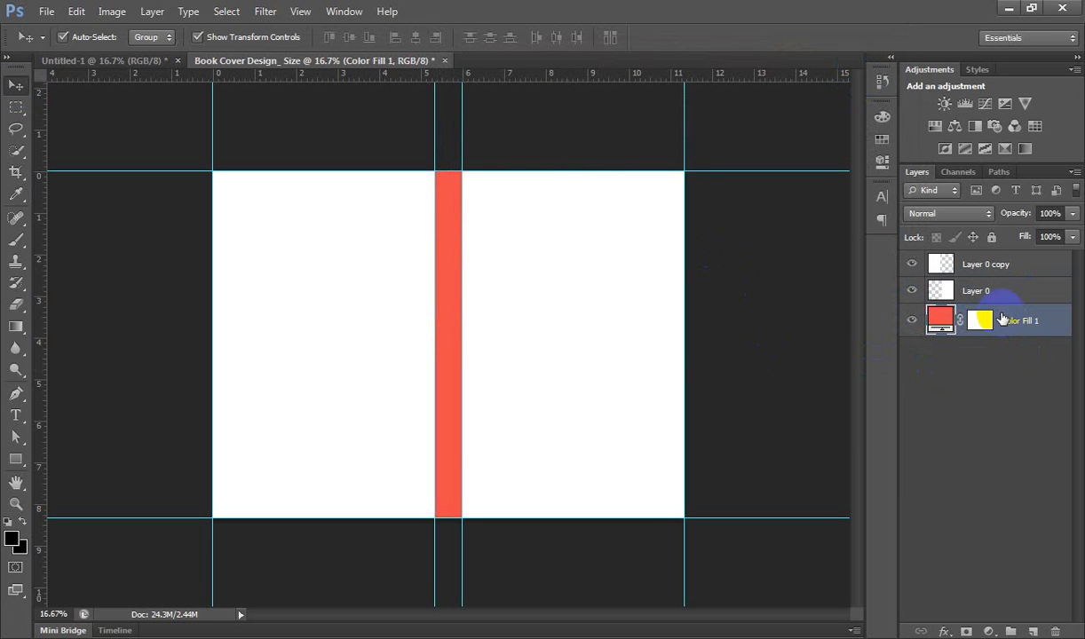
pyautogui.click(79, 120)
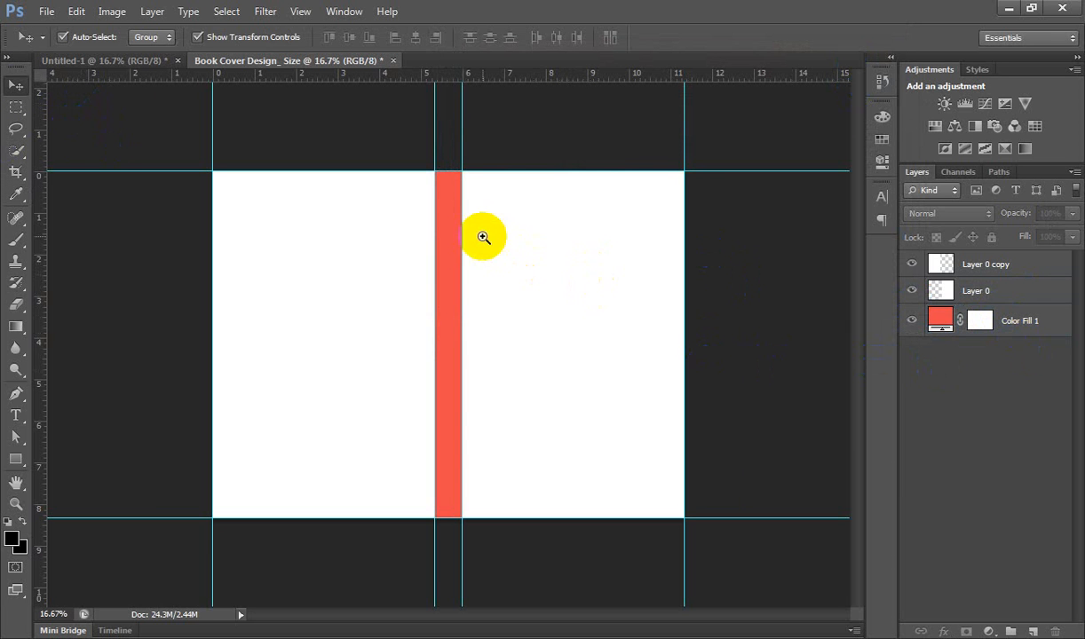
pyautogui.scroll(2, 466, 302)
pyautogui.scroll(-2, 505, 318)
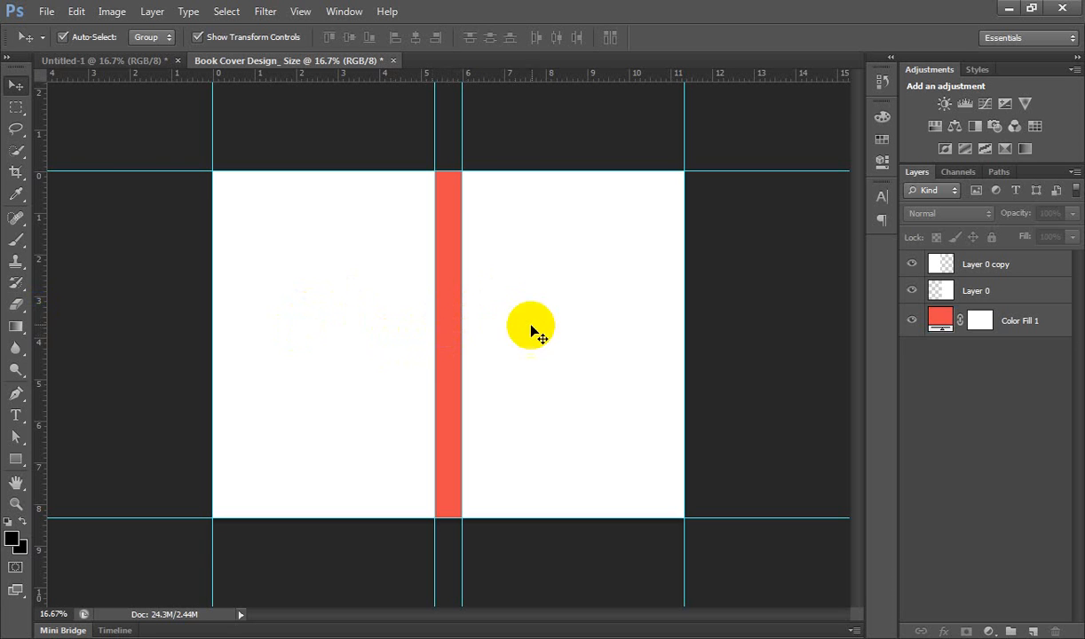
pyautogui.scroll(2, 452, 182)
pyautogui.scroll(-2, 422, 336)
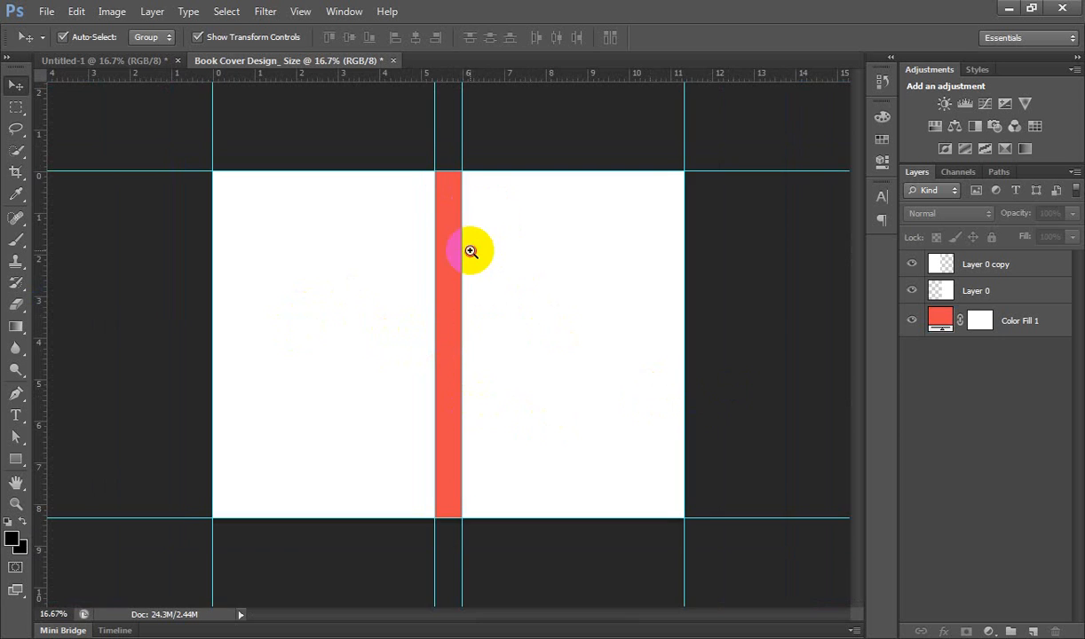
pyautogui.scroll(1, 472, 253)
pyautogui.keyDown('alt'); pyautogui.click(506, 296); pyautogui.keyUp('alt')
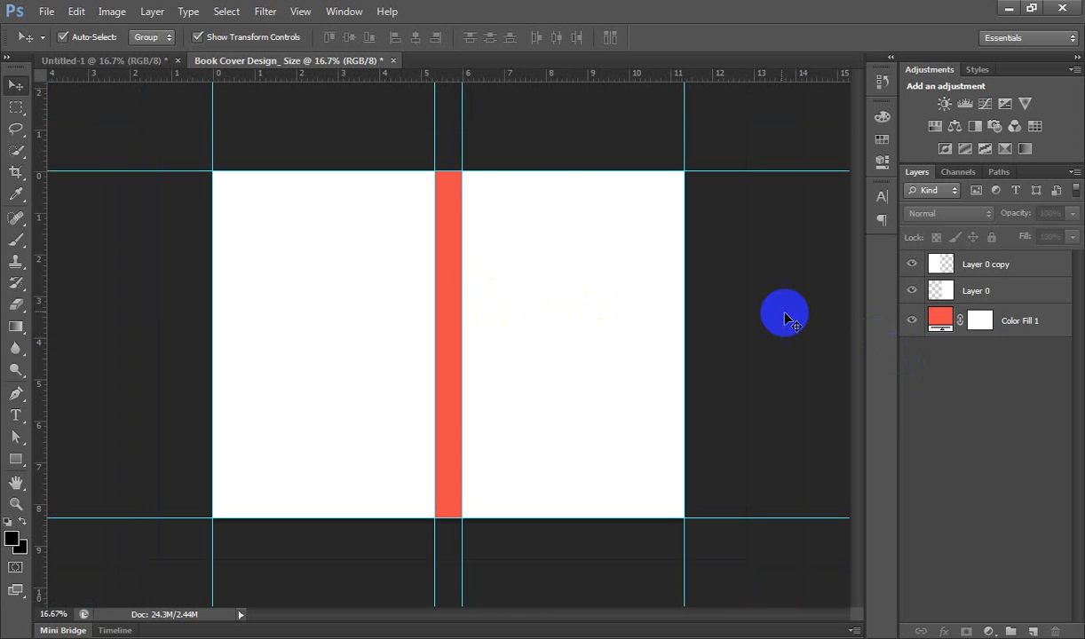
# - Open book cover.jpg, convert its Background to a regular layer and copy the photo over the front panel of the Book Cover Design_ Size document
pyautogui.hotkey('ctrl', 'o')
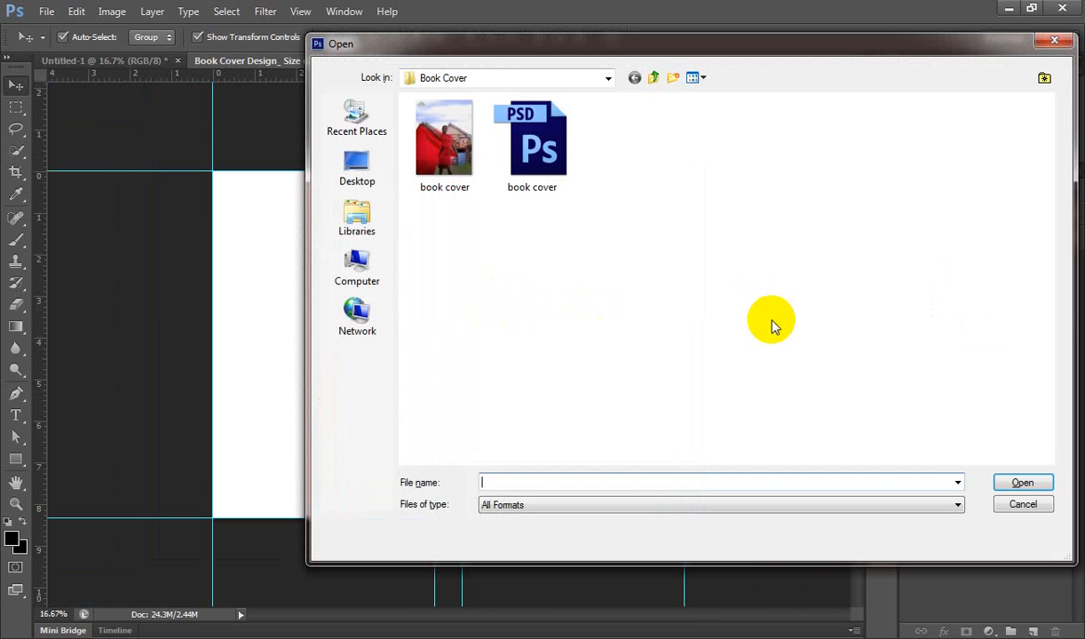
pyautogui.click(433, 165)
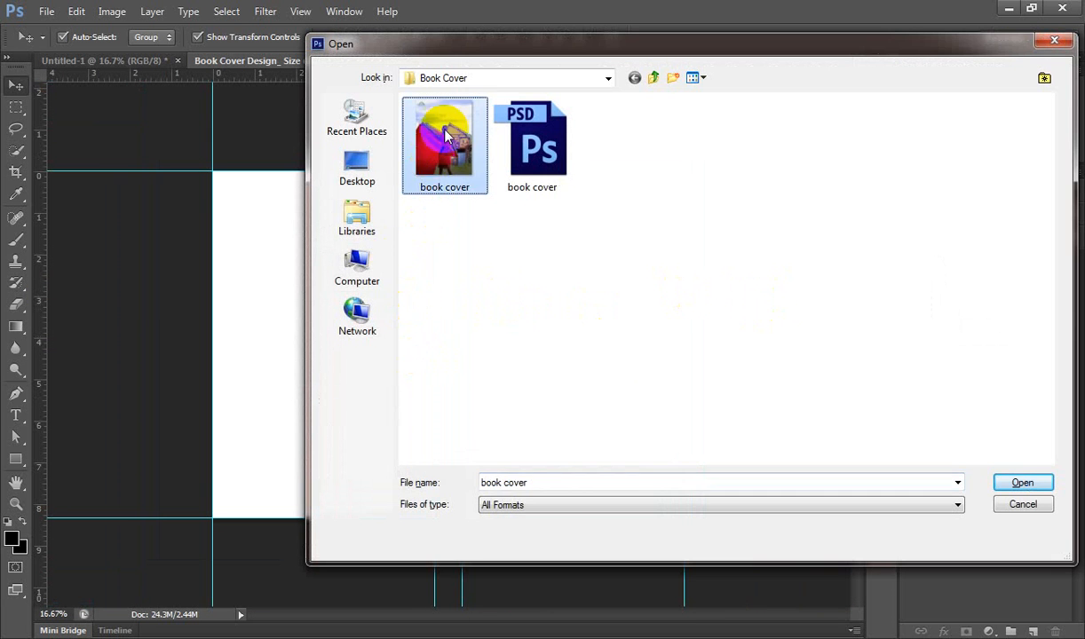
pyautogui.click(1020, 485)
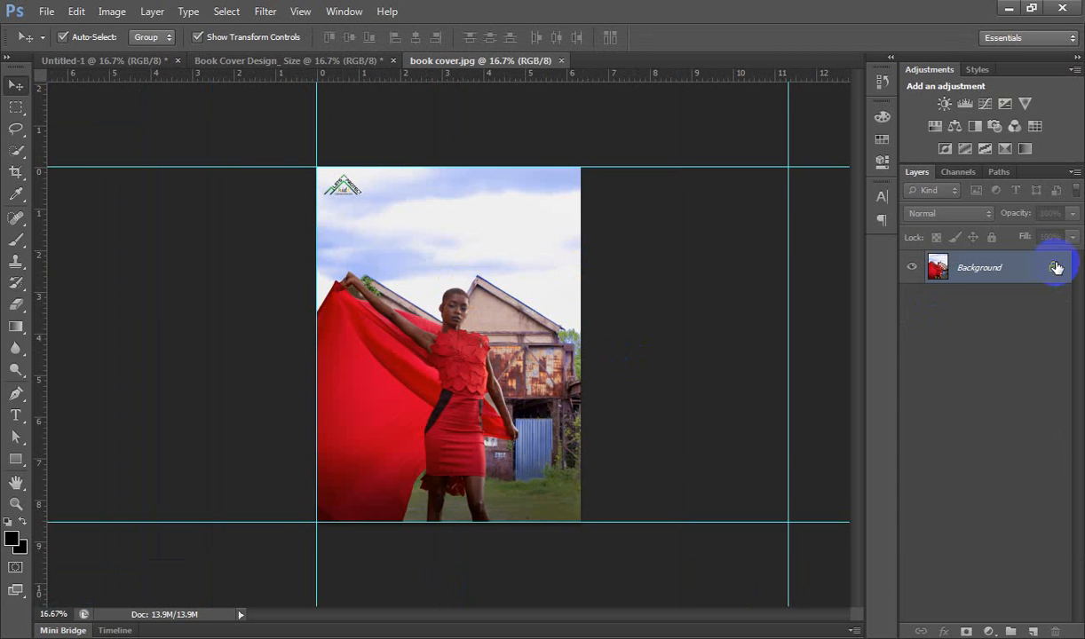
pyautogui.doubleClick(985, 267)
pyautogui.click(704, 197)
pyautogui.moveTo(461, 275); pyautogui.dragTo(585, 270)
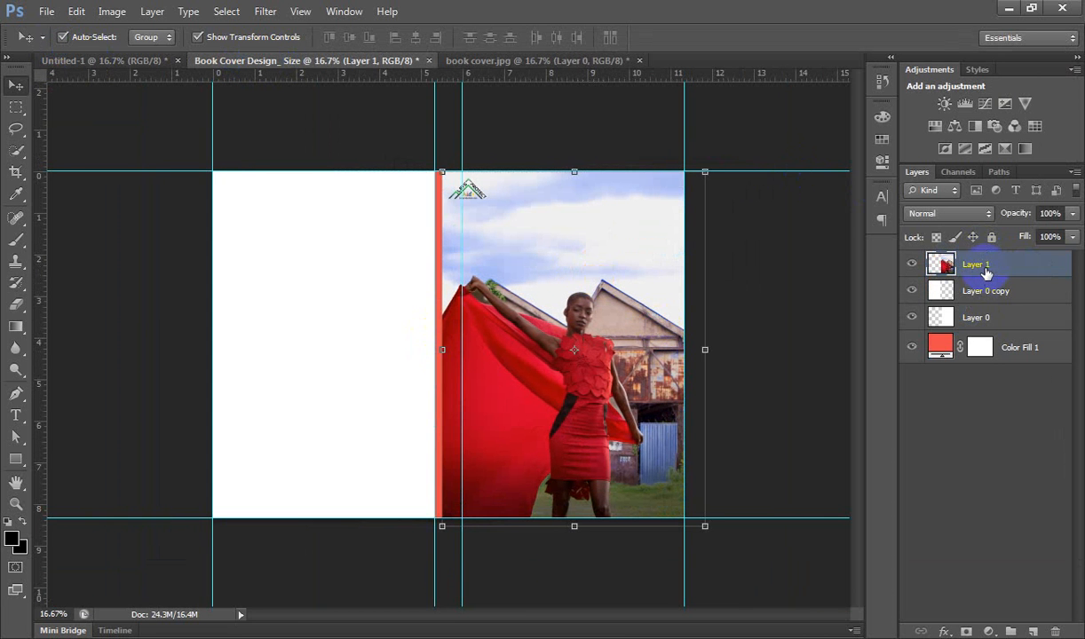
# - Move the photo layer directly above Layer 0 and clip it to the front panel with a clipping mask
pyautogui.moveTo(985, 269); pyautogui.dragTo(950, 306)
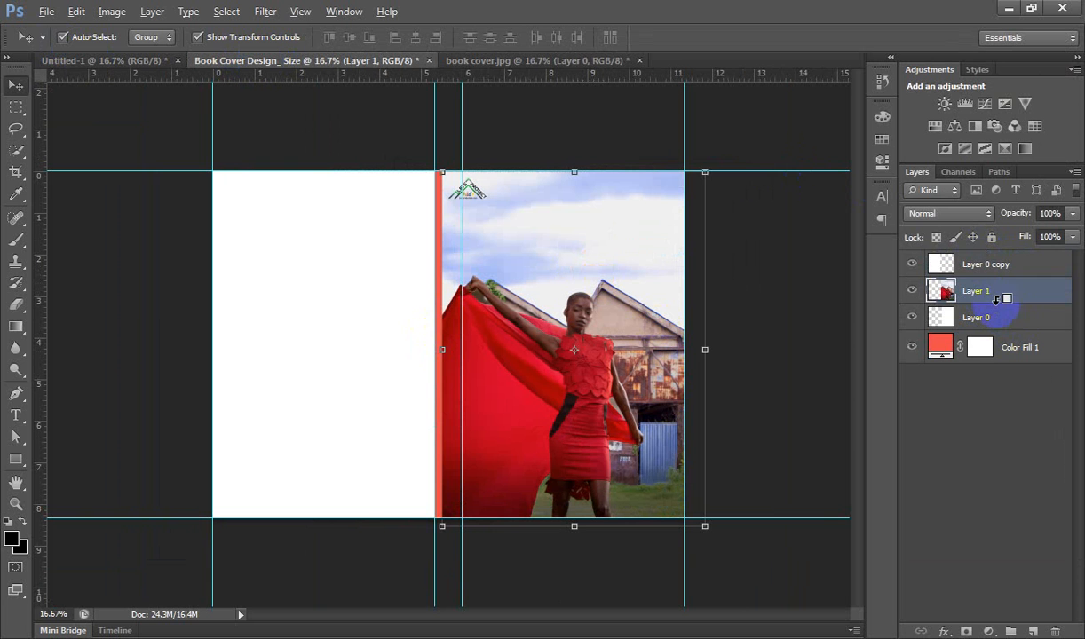
pyautogui.rightClick(994, 306)
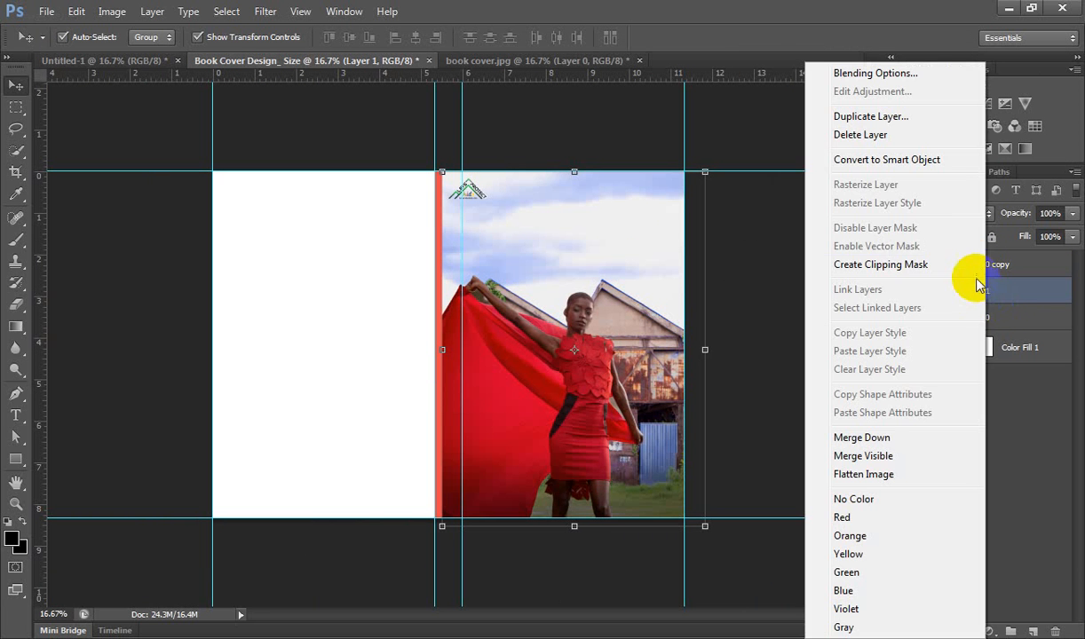
pyautogui.click(883, 267)
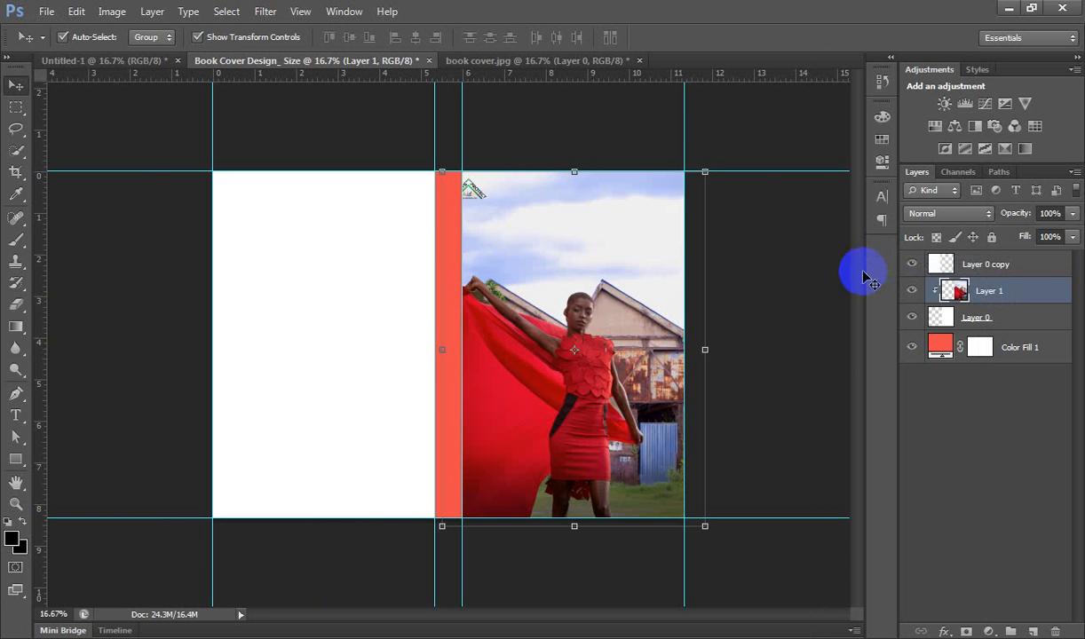
# - Scale the front cover photo down slightly so its height matches the panel between the horizontal guides
pyautogui.moveTo(705, 527); pyautogui.dragTo(681, 532)
pyautogui.moveTo(625, 341); pyautogui.dragTo(627, 342)
pyautogui.press('Return')
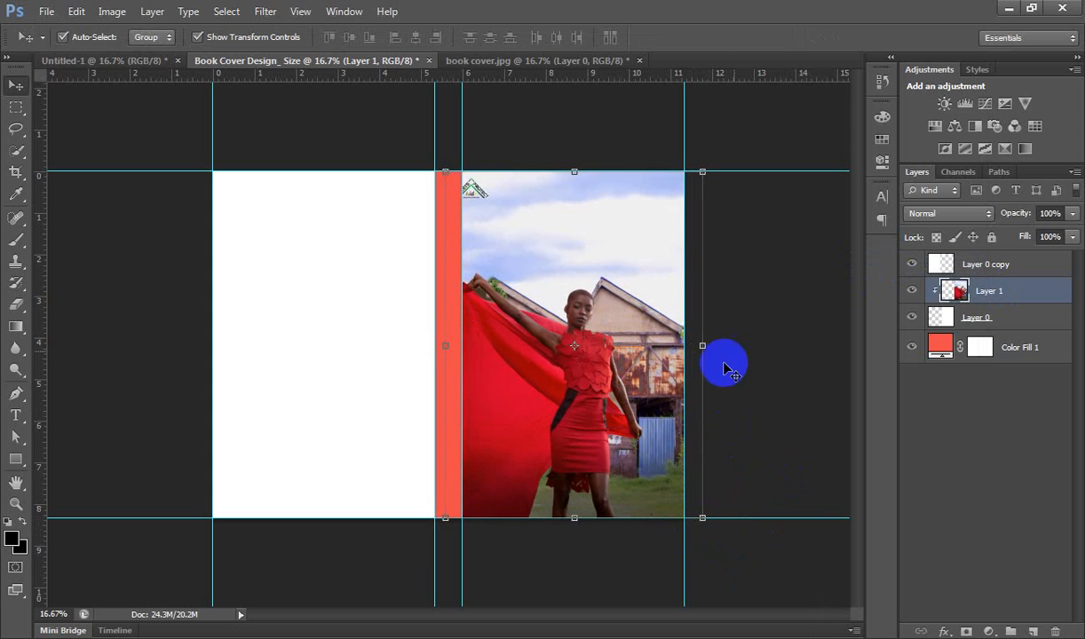
pyautogui.click(810, 309)
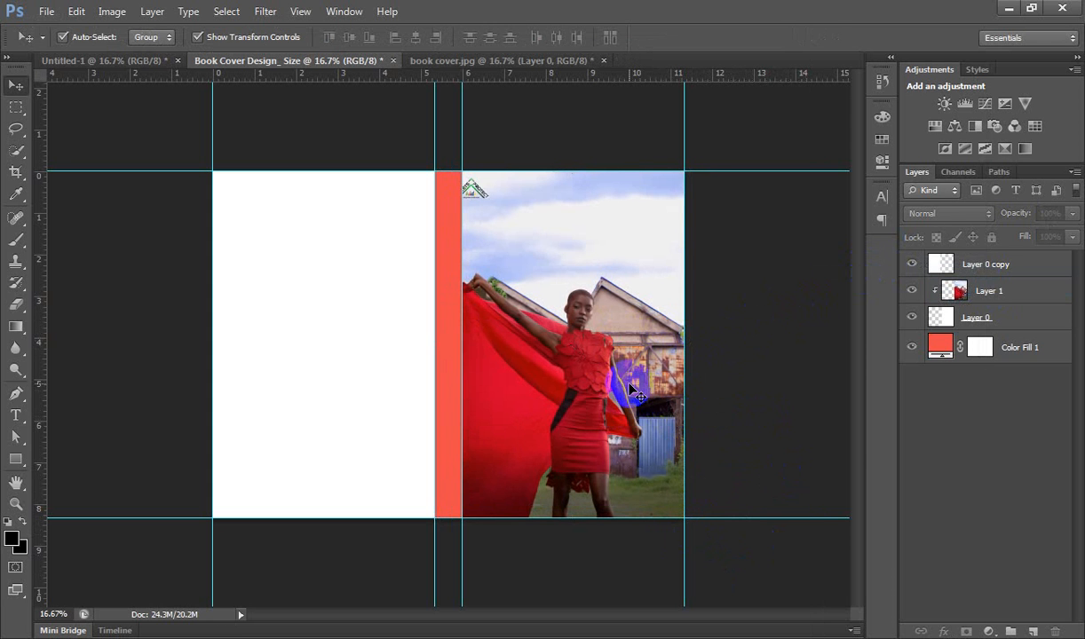
# - Nudge the front cover photo rightward until its left edge meets the guide between the spine and front panel
pyautogui.click(639, 397)
pyautogui.press('Right')
pyautogui.press('Right')
pyautogui.press('Right')
pyautogui.press('Right')
pyautogui.press('Right')
pyautogui.press('Right')
pyautogui.press('Right')
pyautogui.press('Right')
pyautogui.press('Right')
pyautogui.press('Right')
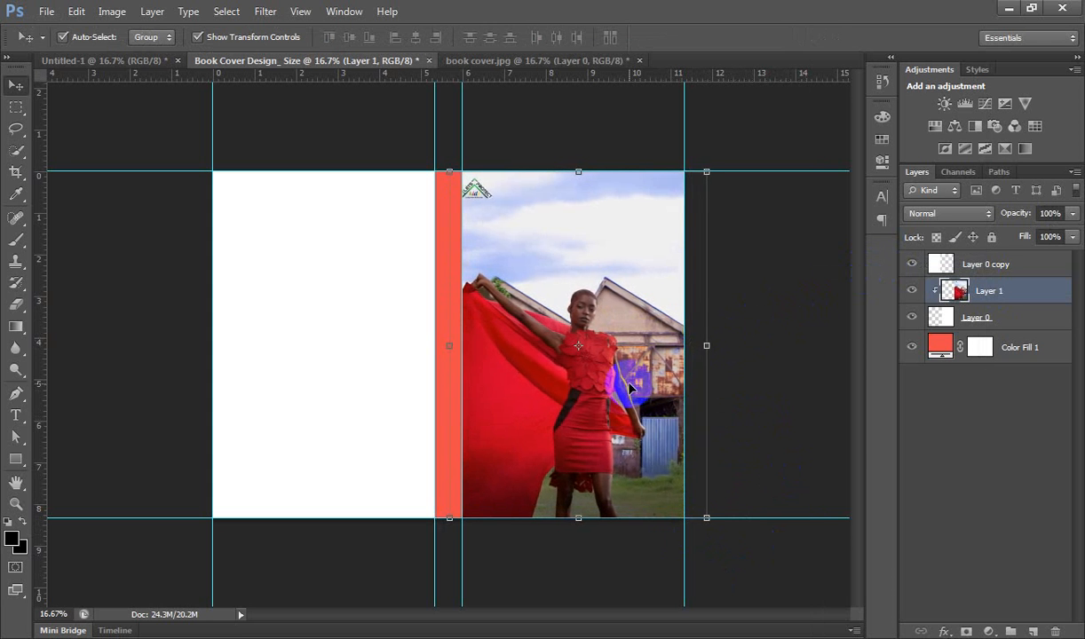
pyautogui.press('Right')
pyautogui.press('Right')
pyautogui.press('Right')
pyautogui.press('Right')
pyautogui.press('Right')
pyautogui.press('Right')
pyautogui.press('Right')
pyautogui.press('Right')
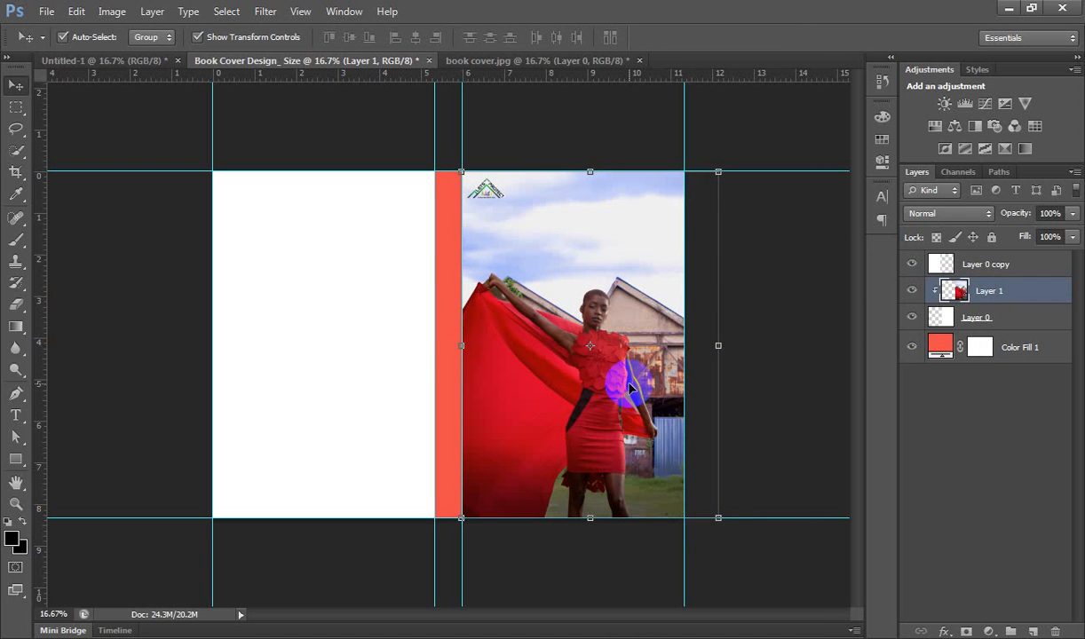
pyautogui.click(785, 346)
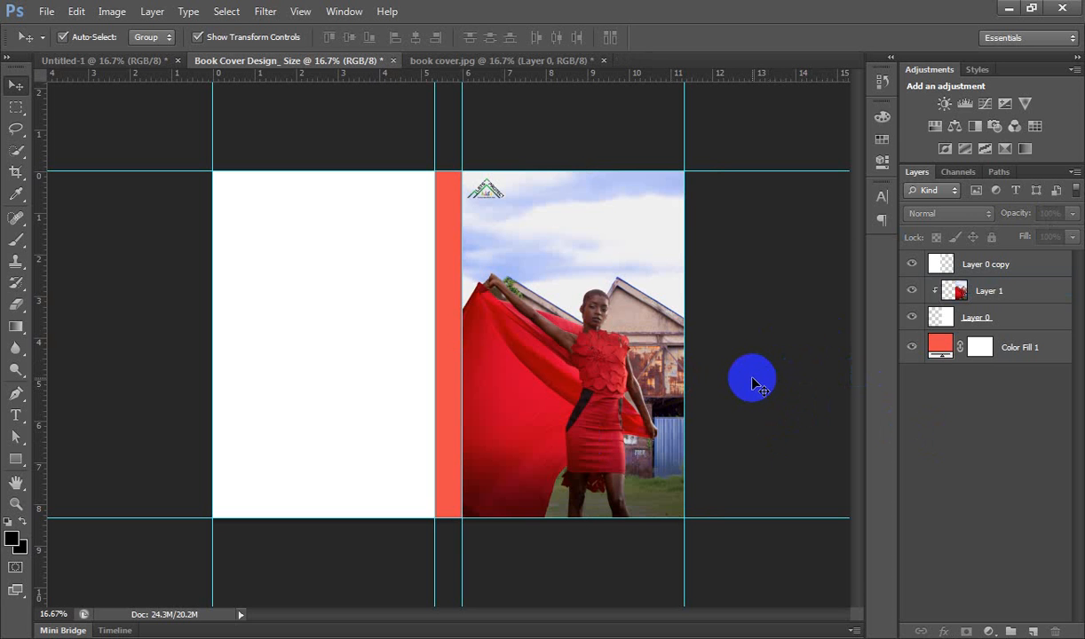
# - Open the crowd image alone-2666433_1920.jpg from the Background img folder in Downloads
pyautogui.hotkey('ctrl', 'o')
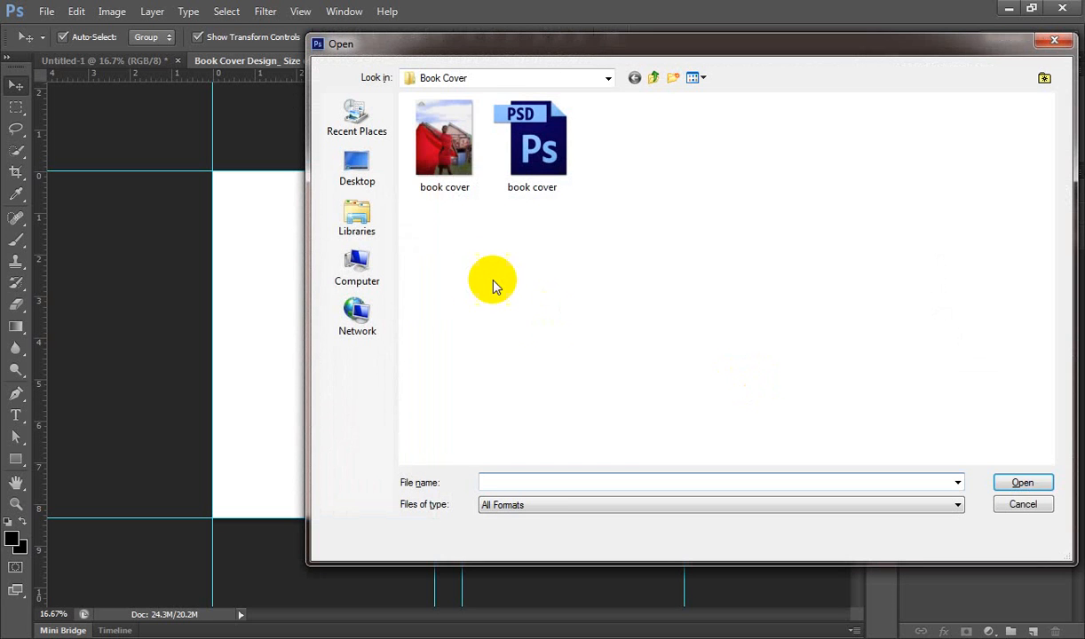
pyautogui.click(466, 80)
pyautogui.click(456, 88)
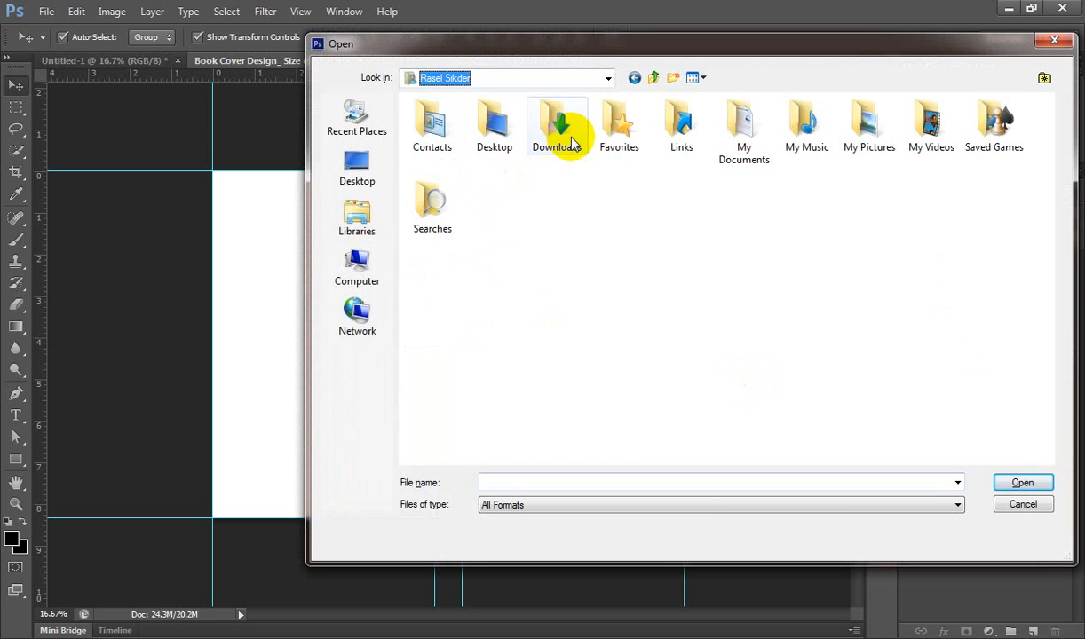
pyautogui.doubleClick(559, 128)
pyautogui.doubleClick(522, 132)
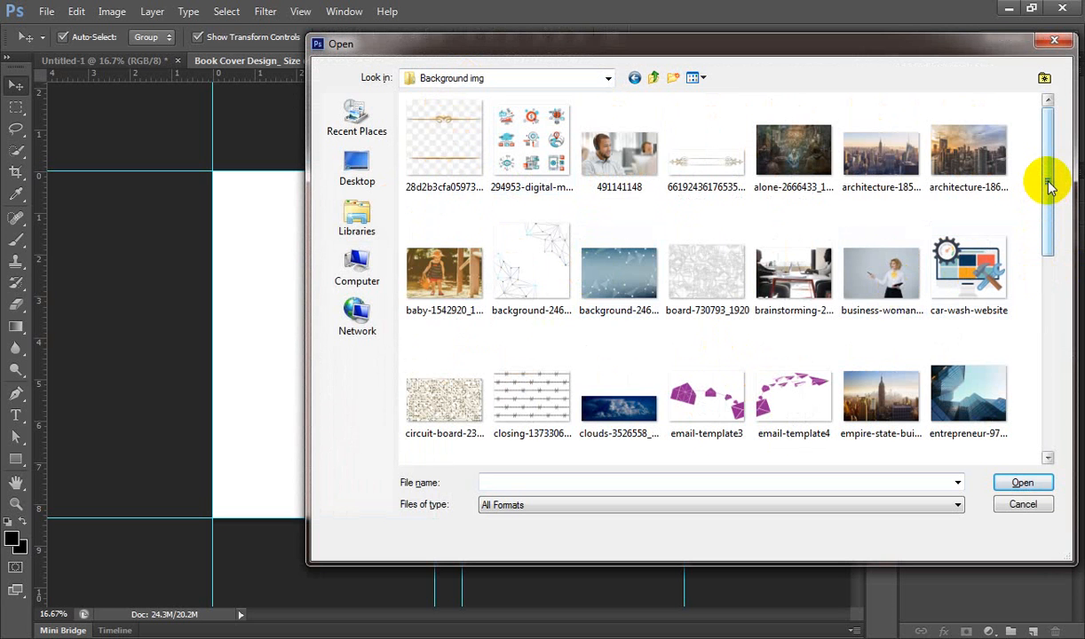
pyautogui.doubleClick(799, 178)
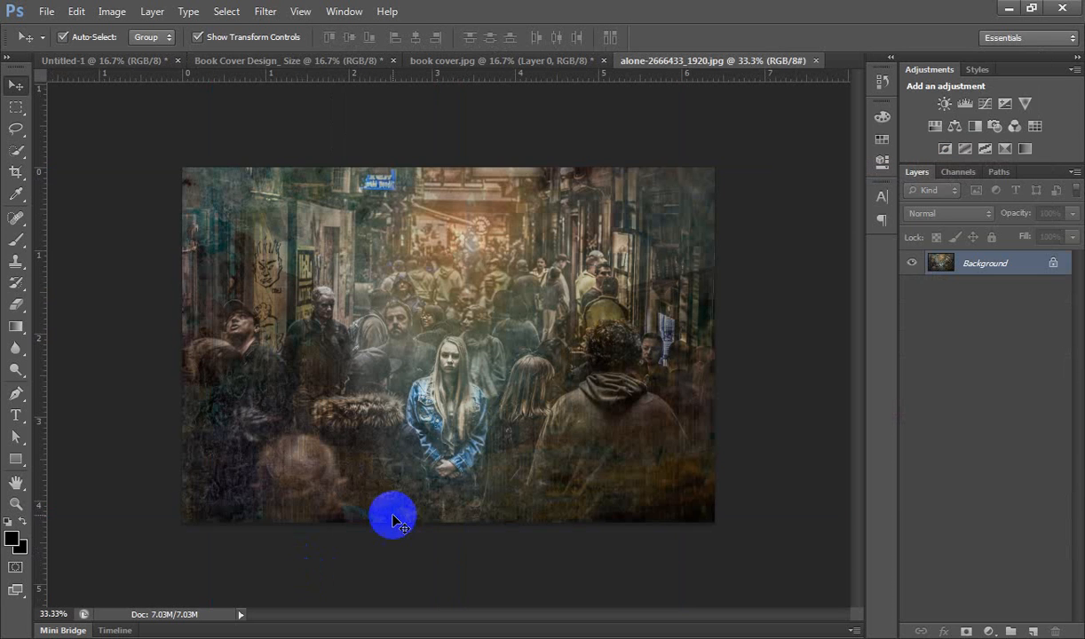
# - Convert the crowd image's Background to a regular layer and copy it over the back panel of the cover document
pyautogui.doubleClick(1052, 263)
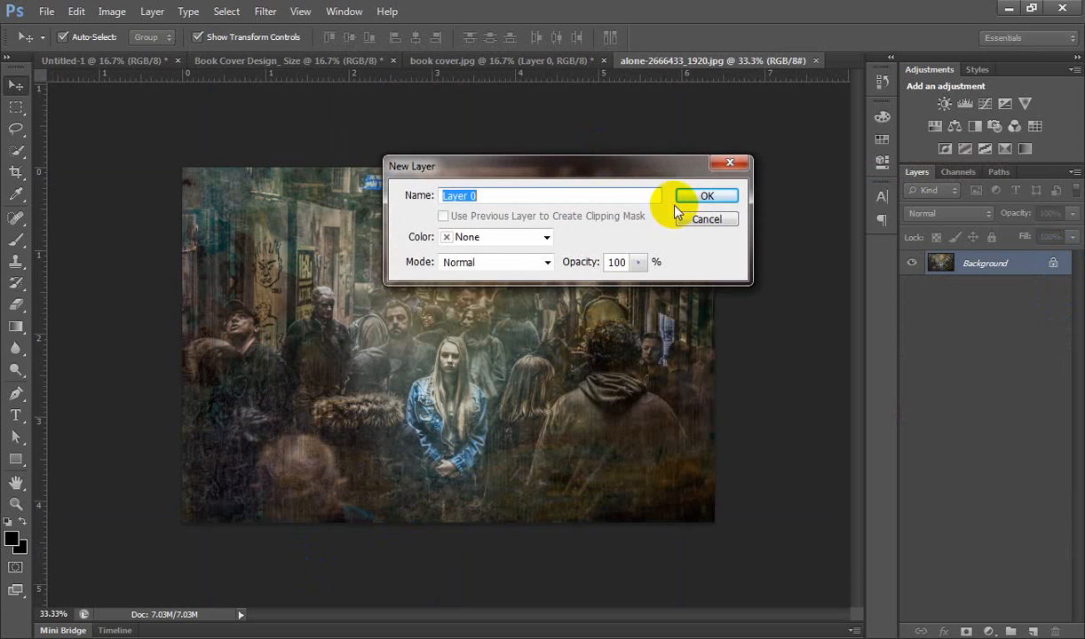
pyautogui.click(698, 190)
pyautogui.moveTo(395, 291); pyautogui.dragTo(319, 231)
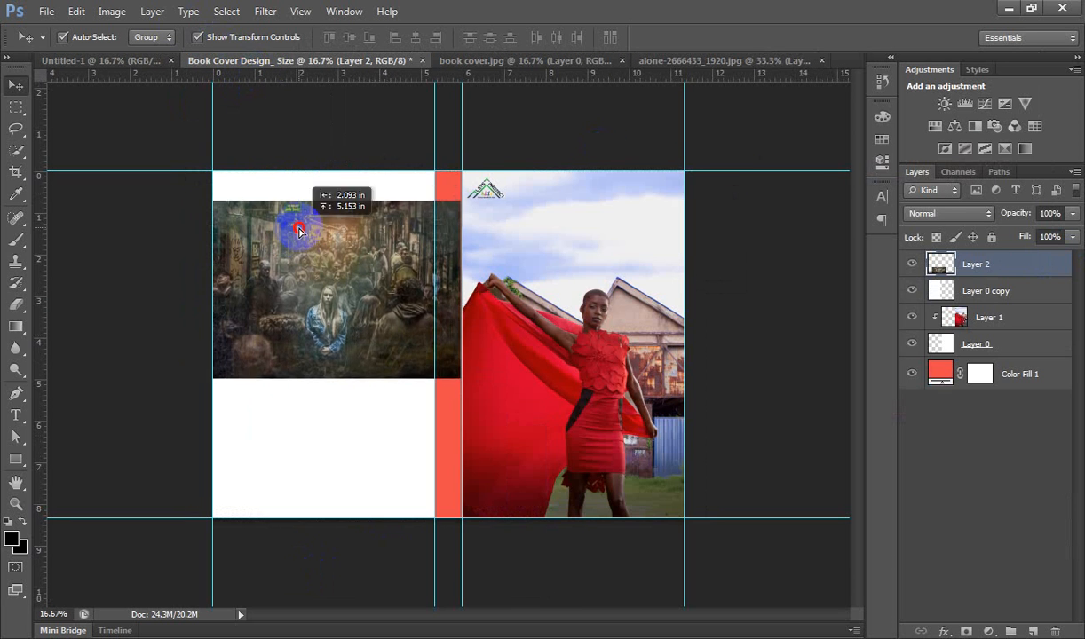
# - Clip the crowd image to the back panel, then enlarge and position it to fill the whole panel
pyautogui.rightClick(984, 272)
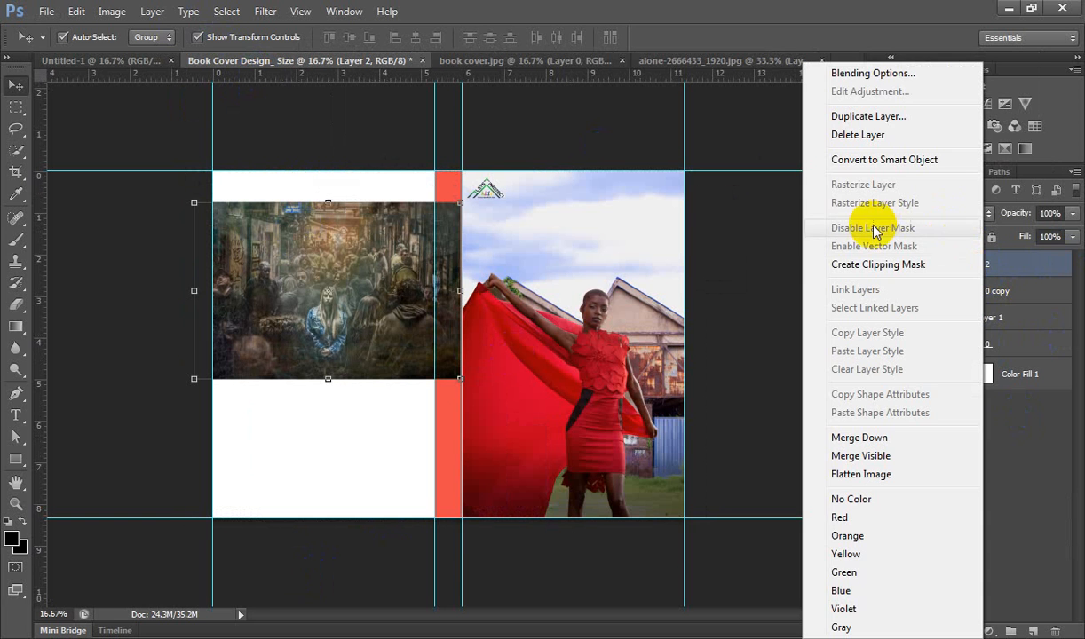
pyautogui.click(870, 268)
pyautogui.moveTo(194, 379); pyautogui.dragTo(220, 521)
pyautogui.click(342, 393)
pyautogui.moveTo(342, 393); pyautogui.dragTo(346, 351)
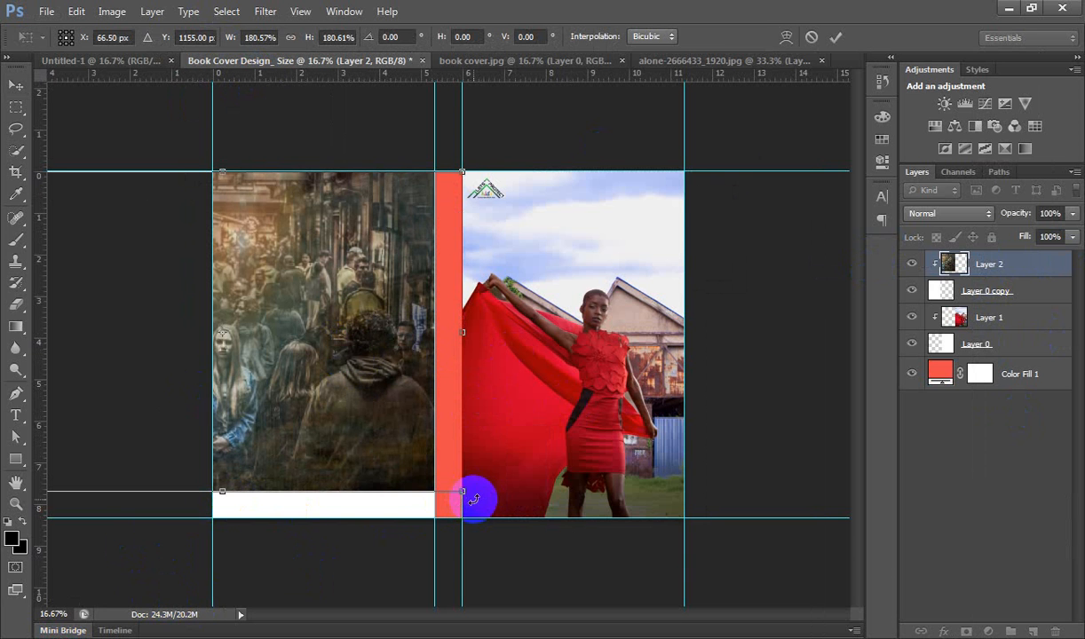
pyautogui.moveTo(475, 496); pyautogui.dragTo(512, 562)
pyautogui.press('Return')
pyautogui.click(742, 358)
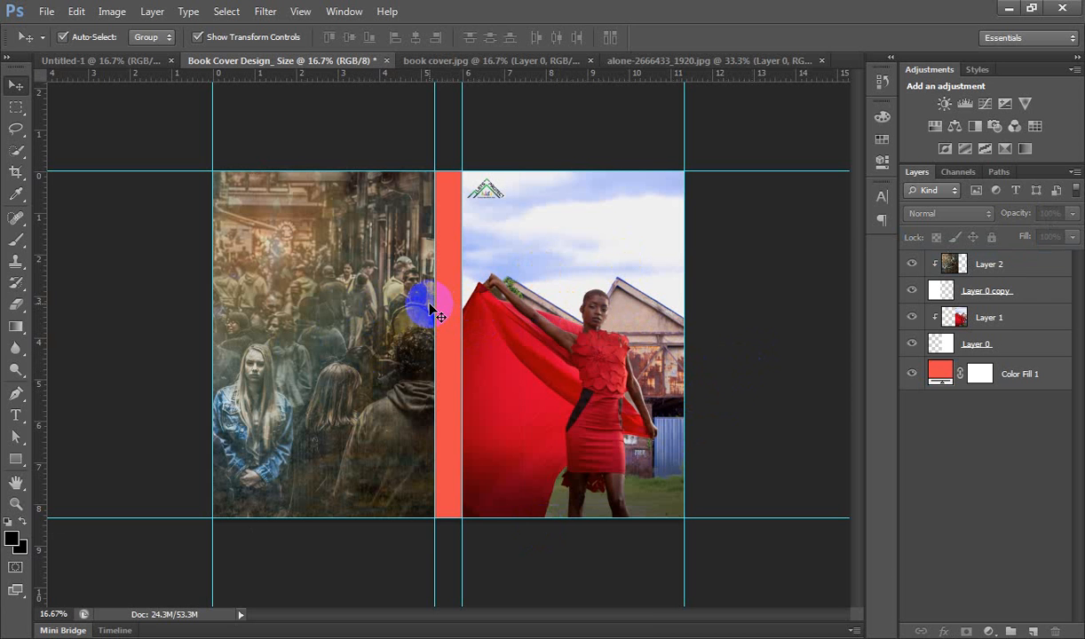
pyautogui.click(376, 311)
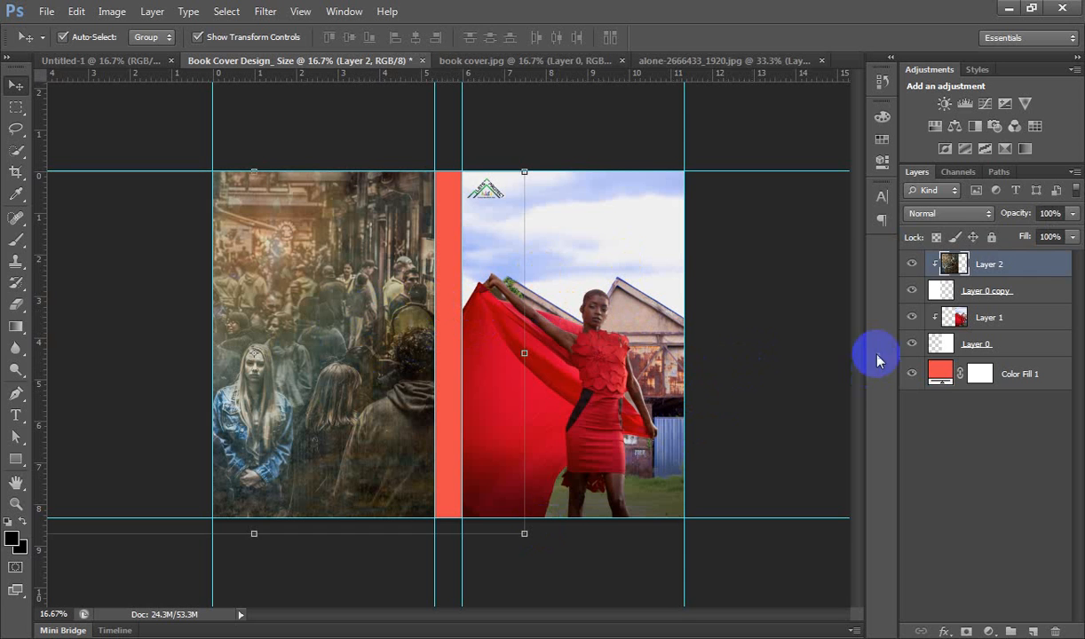
pyautogui.click(749, 310)
pyautogui.click(300, 307)
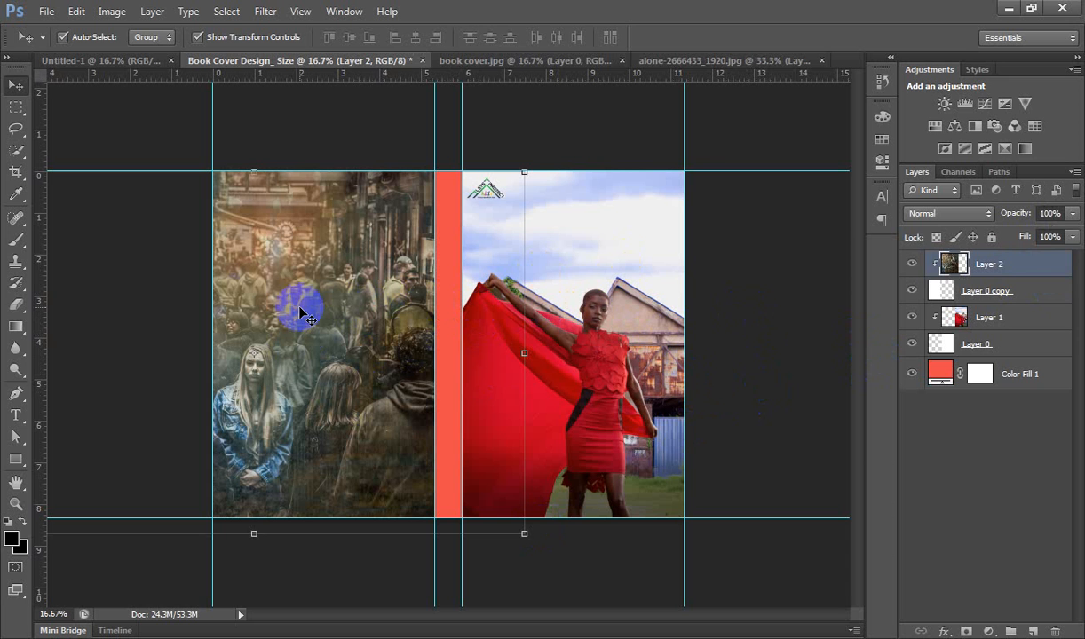
pyautogui.click(748, 255)
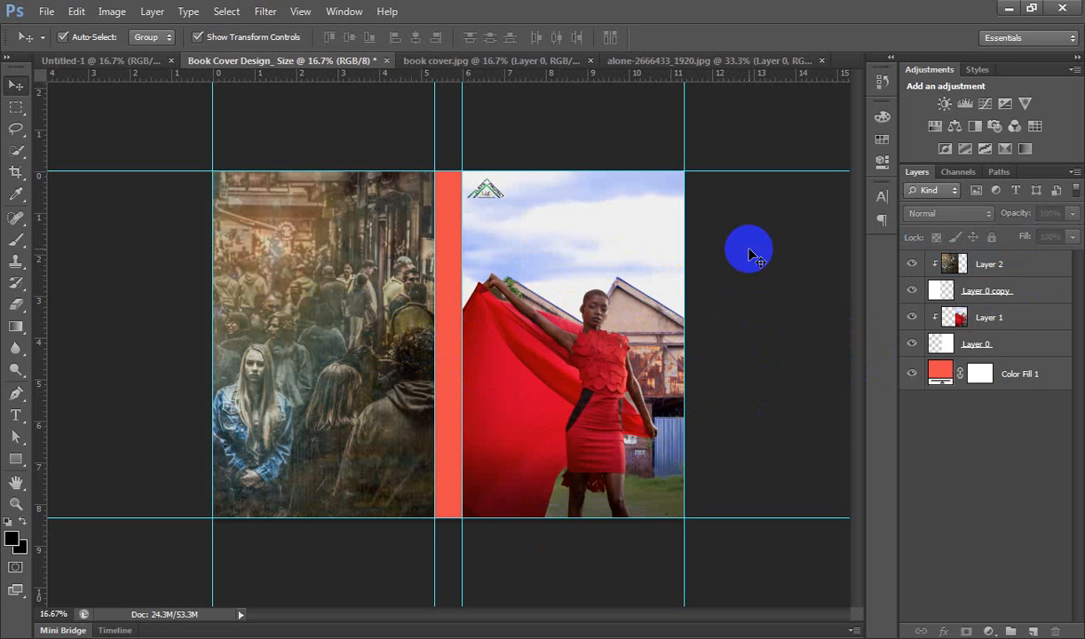
# - Add the white Broadway title text "Graphic university" near the top of the cover
pyautogui.press('t')
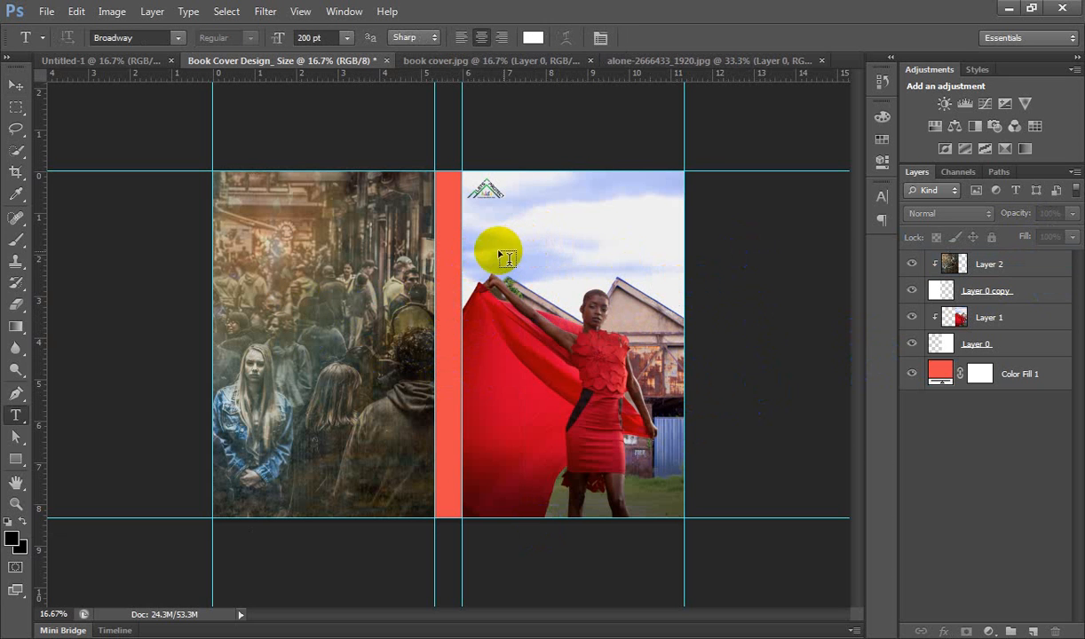
pyautogui.click(489, 250)
pyautogui.write('G')
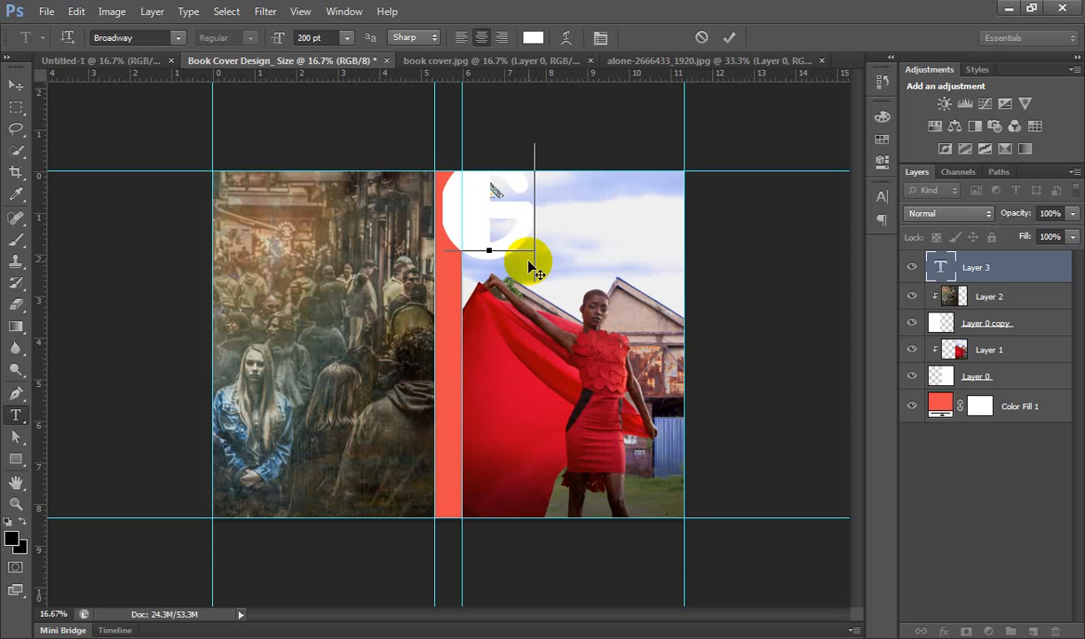
pyautogui.write('RA')
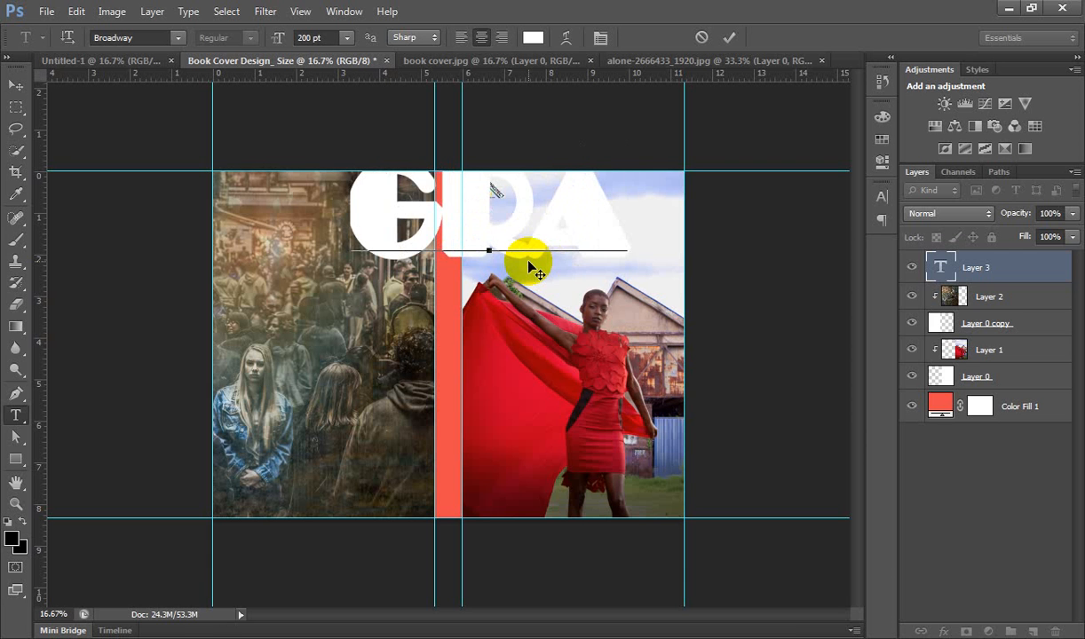
pyautogui.write('PHIC ')
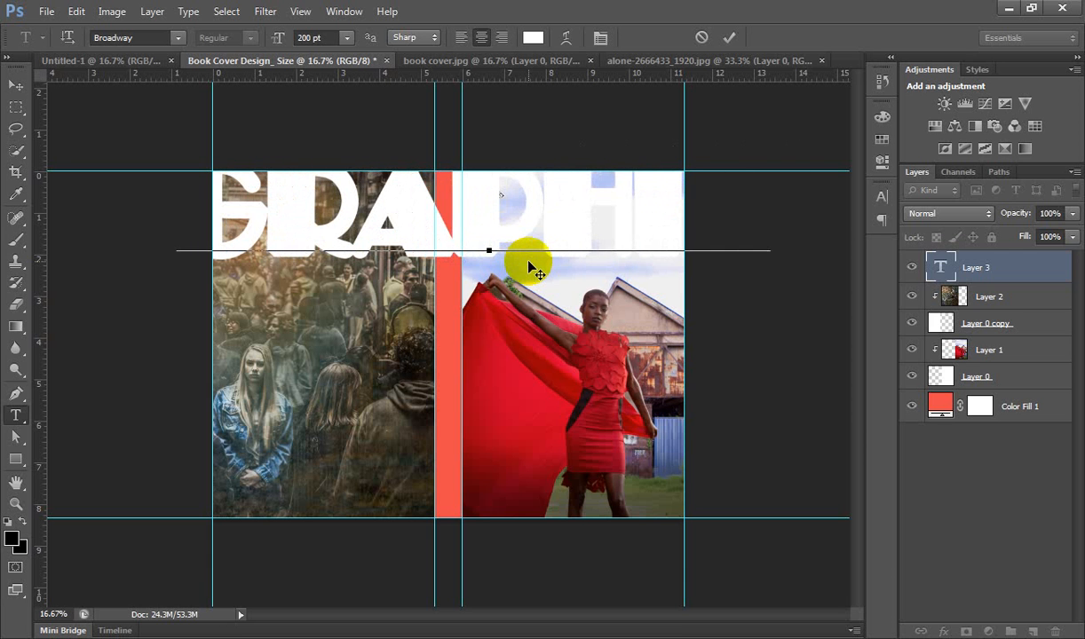
pyautogui.write('U')
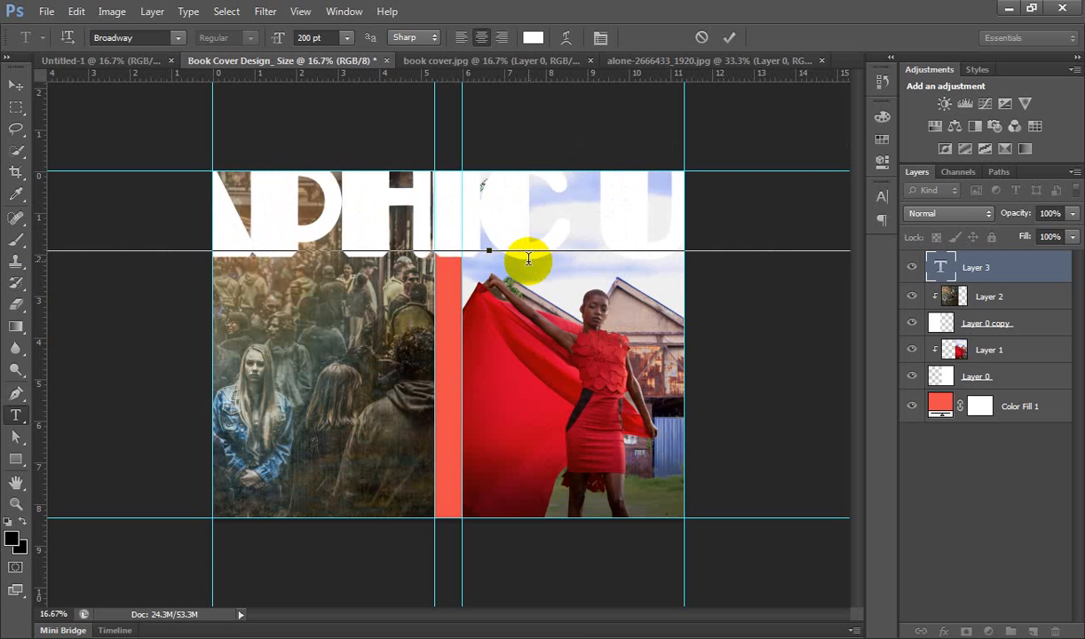
pyautogui.write('NIVERSITY')
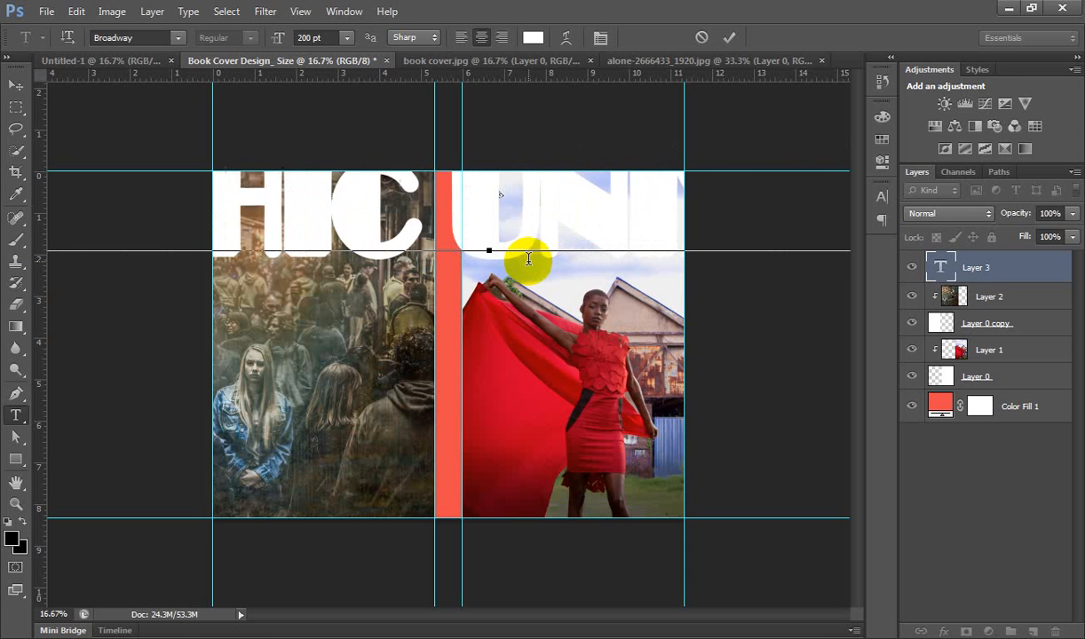
pyautogui.click(729, 38)
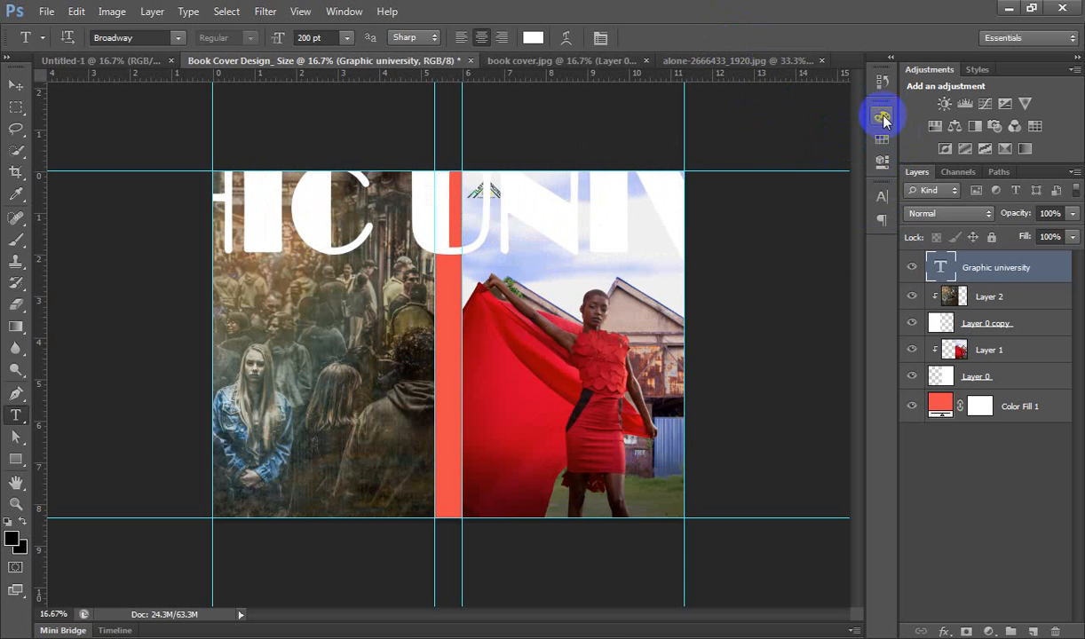
# - Set the title's font size to 50 pt and move the text rightward over the front cover
pyautogui.click(881, 195)
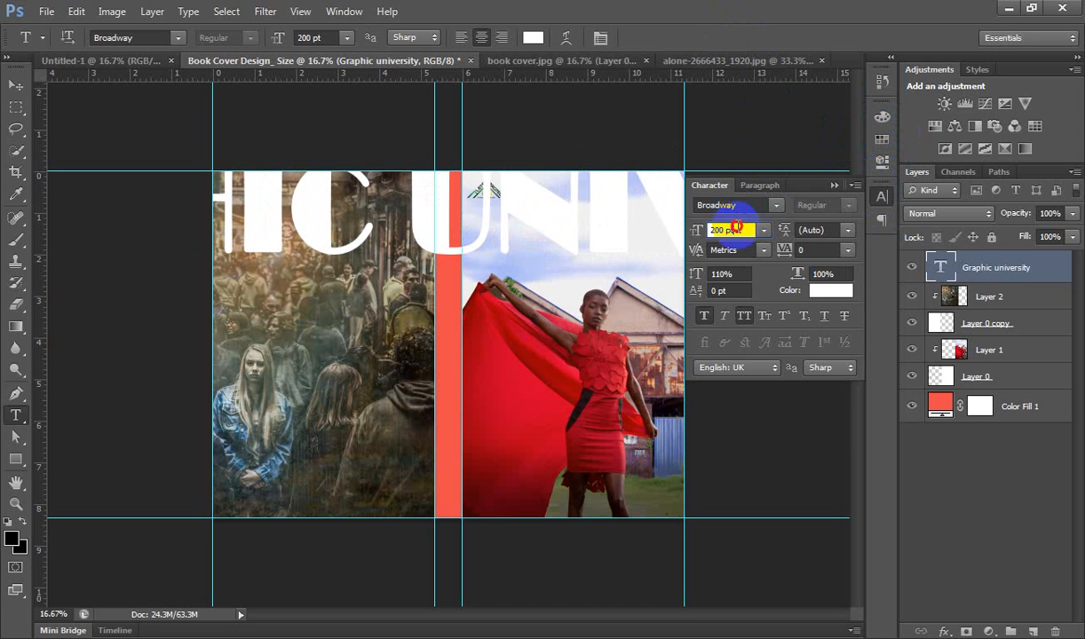
pyautogui.click(737, 228)
pyautogui.write('50')
pyautogui.press('Return')
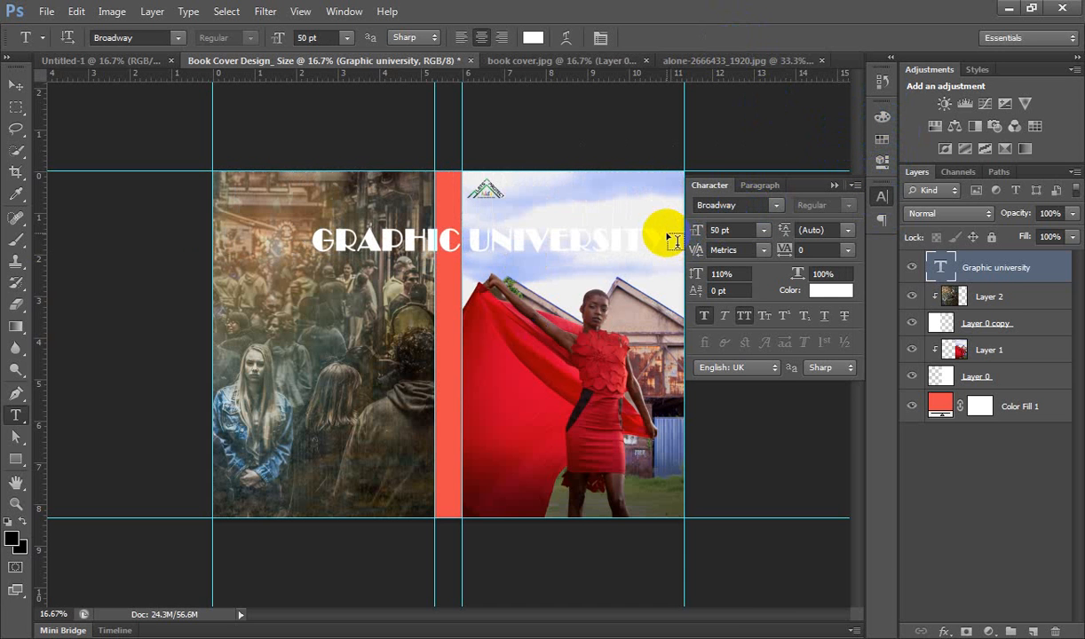
pyautogui.click(832, 187)
pyautogui.click(16, 85)
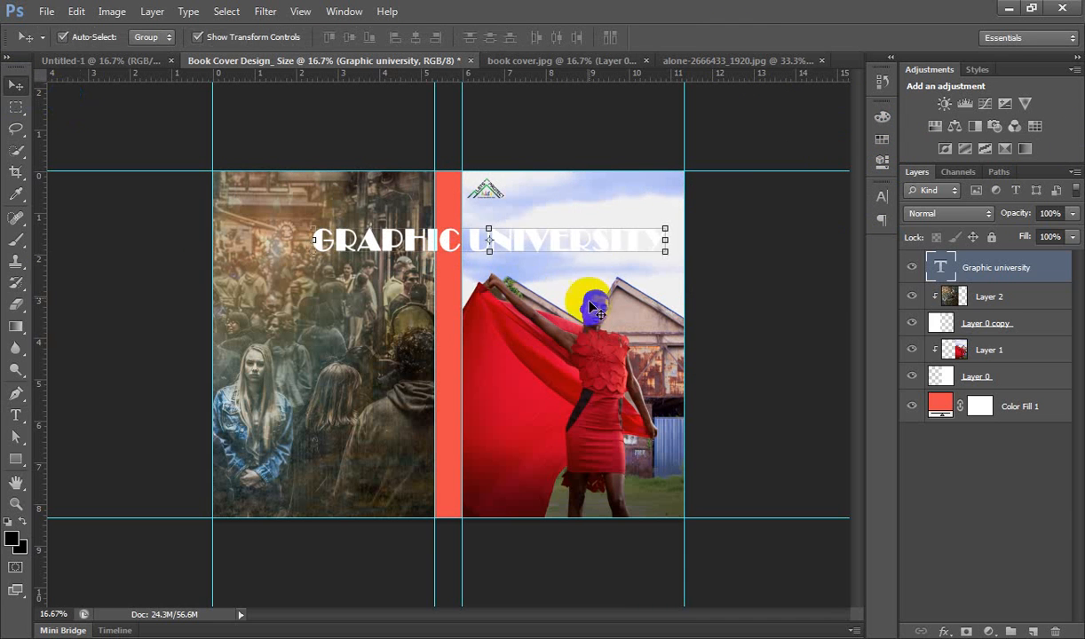
pyautogui.moveTo(552, 242); pyautogui.dragTo(662, 237)
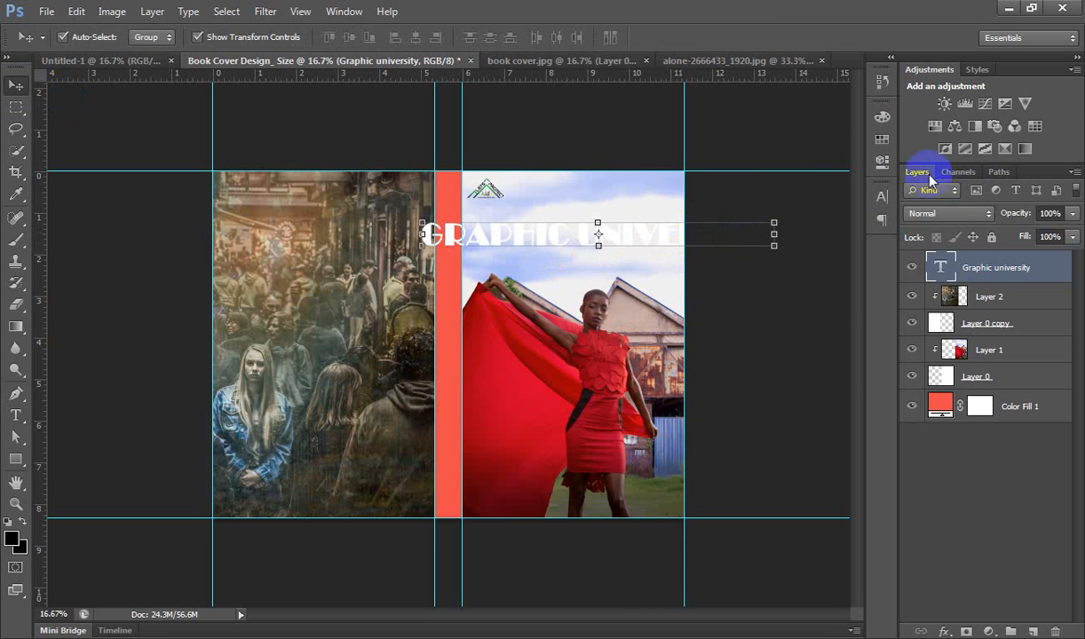
# - Set the title's font size to 25 pt and centre the text horizontally within the front cover
pyautogui.click(883, 197)
pyautogui.click(698, 236)
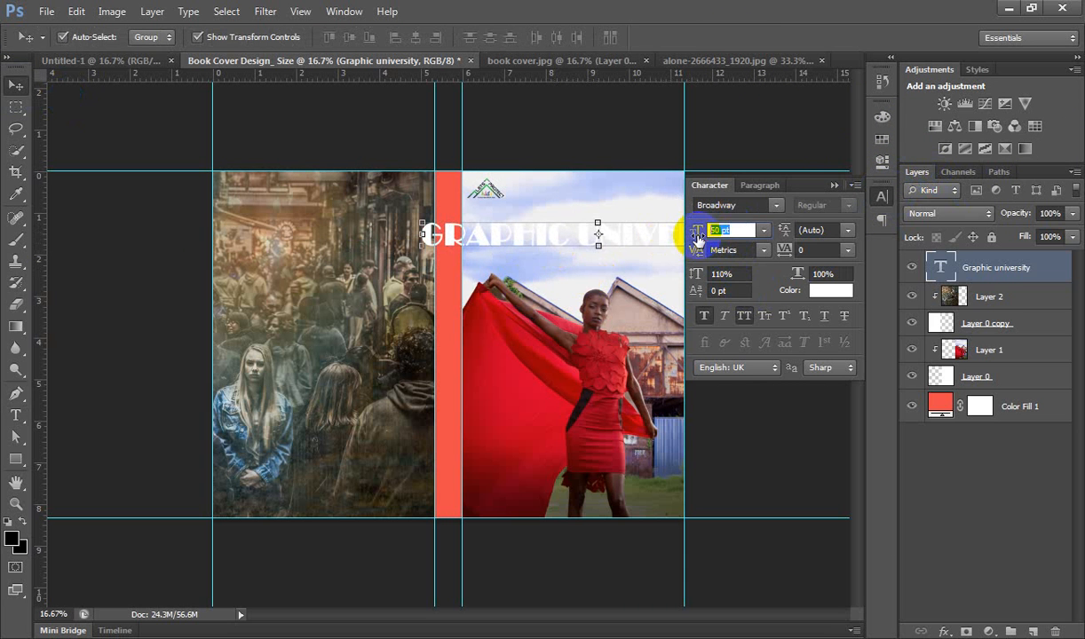
pyautogui.click(696, 235)
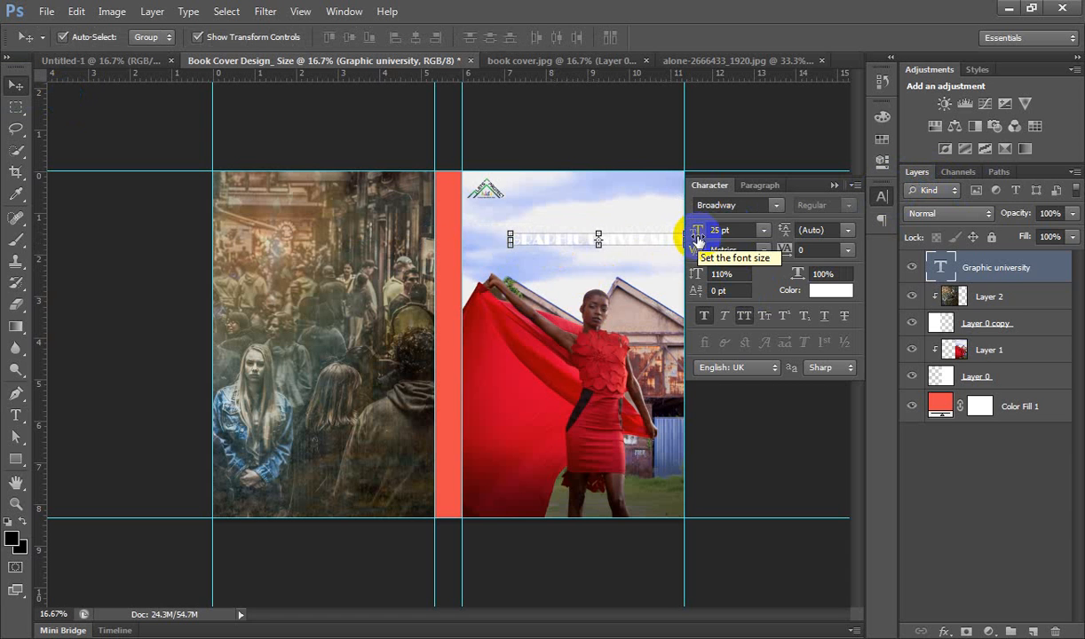
pyautogui.moveTo(632, 241); pyautogui.dragTo(608, 235)
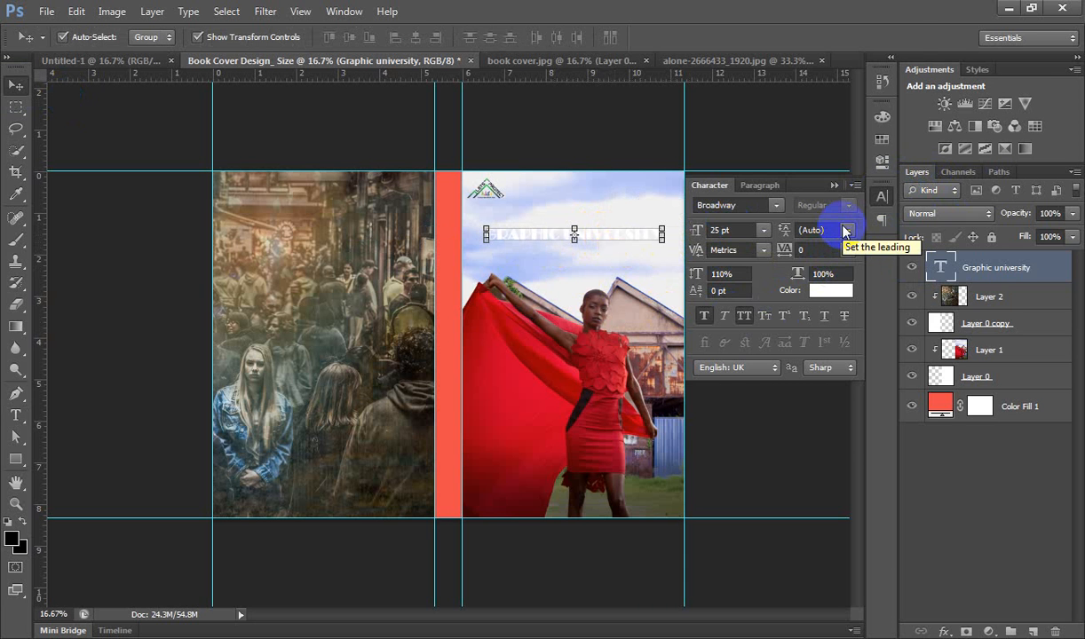
# - Change the colour of the Graphic university title to bright sky blue
pyautogui.click(838, 289)
pyautogui.moveTo(618, 114); pyautogui.dragTo(667, 80)
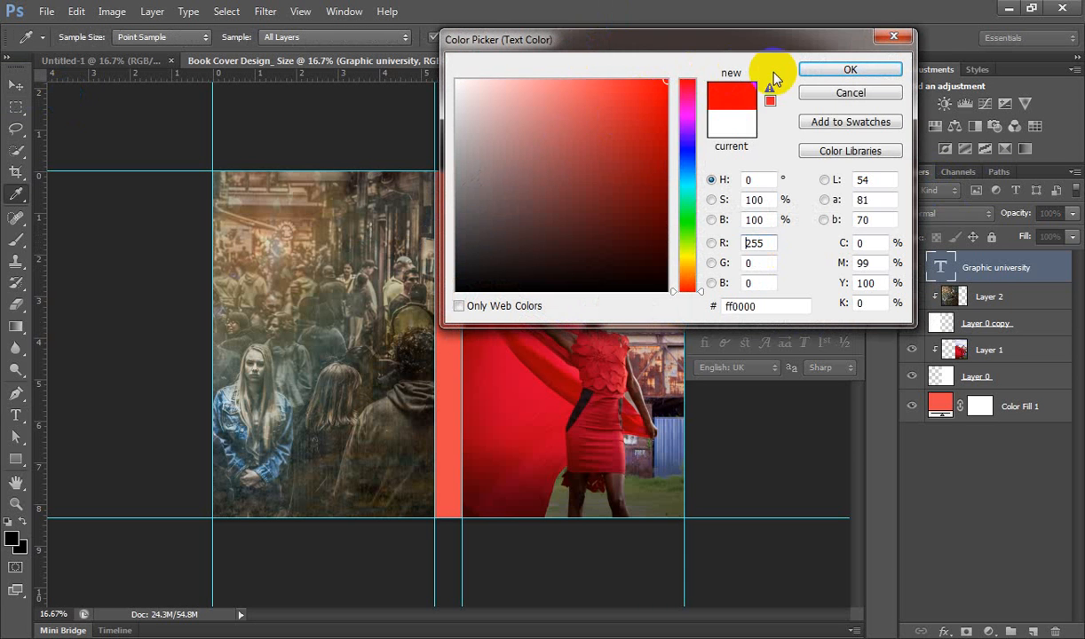
pyautogui.moveTo(685, 203); pyautogui.dragTo(686, 176)
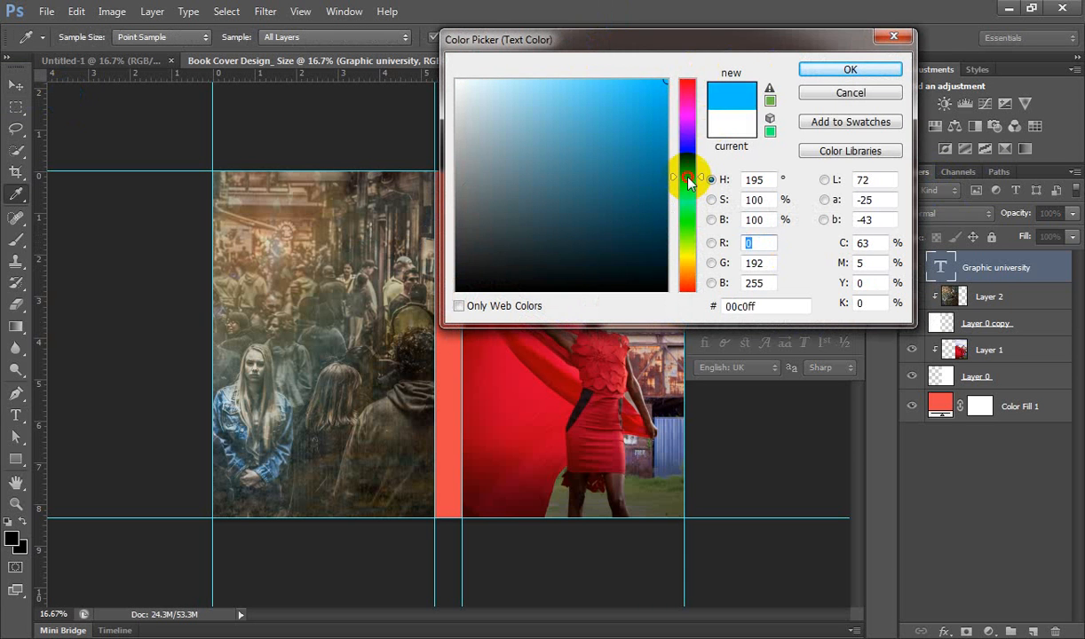
pyautogui.click(856, 75)
pyautogui.click(832, 186)
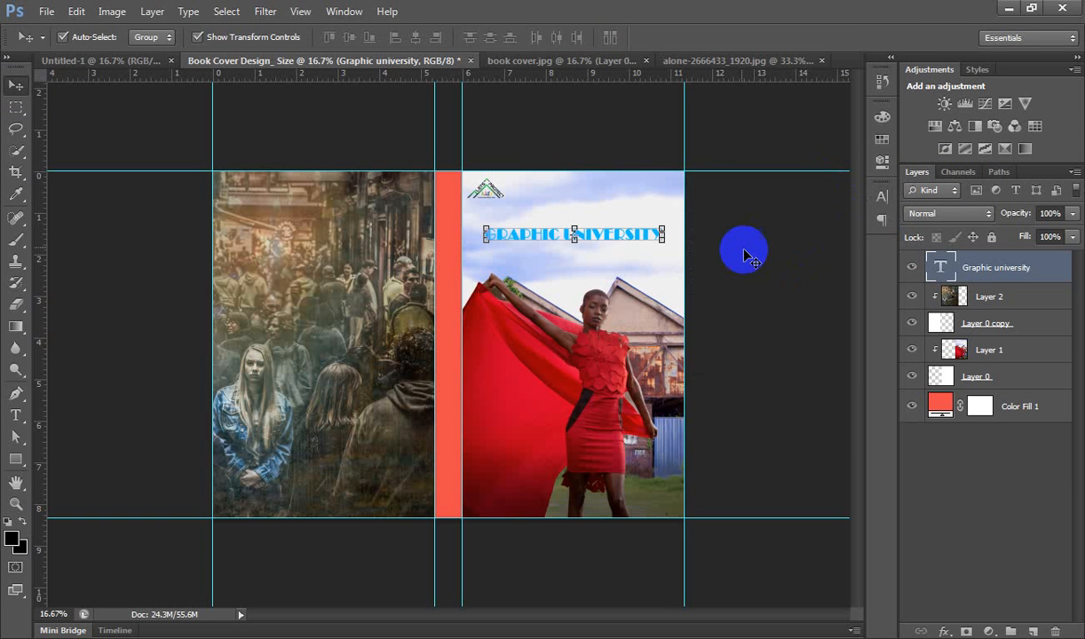
pyautogui.click(882, 196)
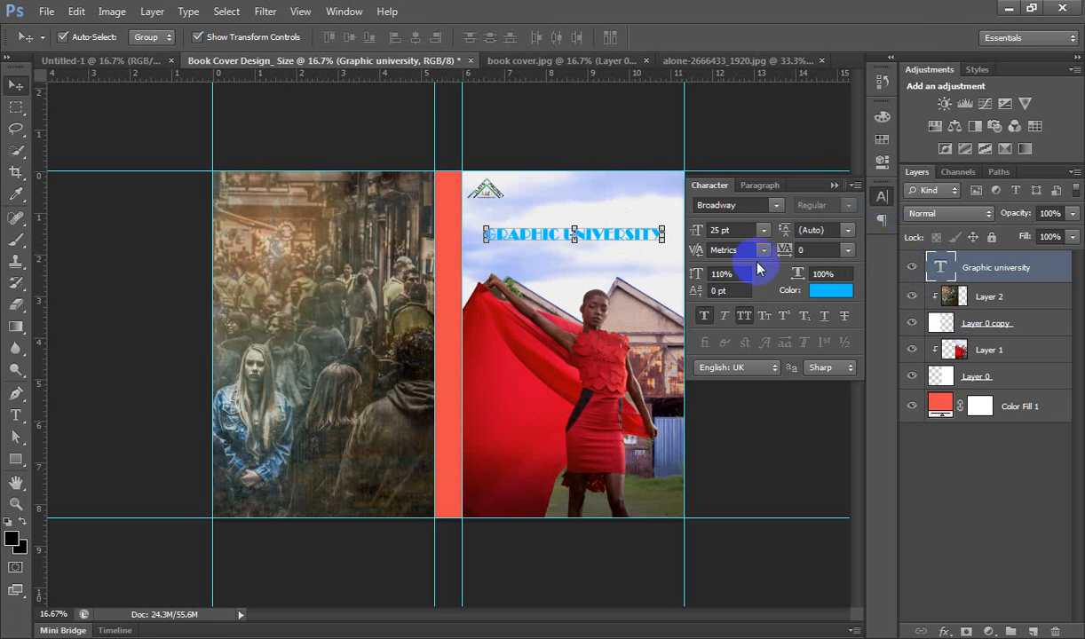
pyautogui.click(769, 149)
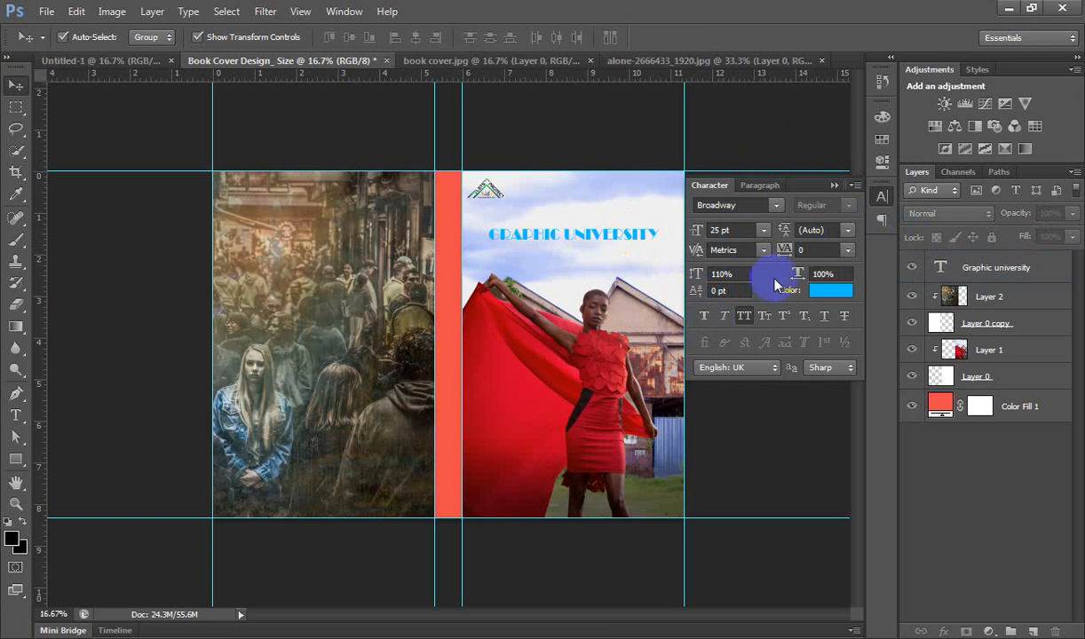
pyautogui.click(833, 186)
# - Scale the title text up slightly to about 102% on the front cover and apply the transform
pyautogui.click(588, 239)
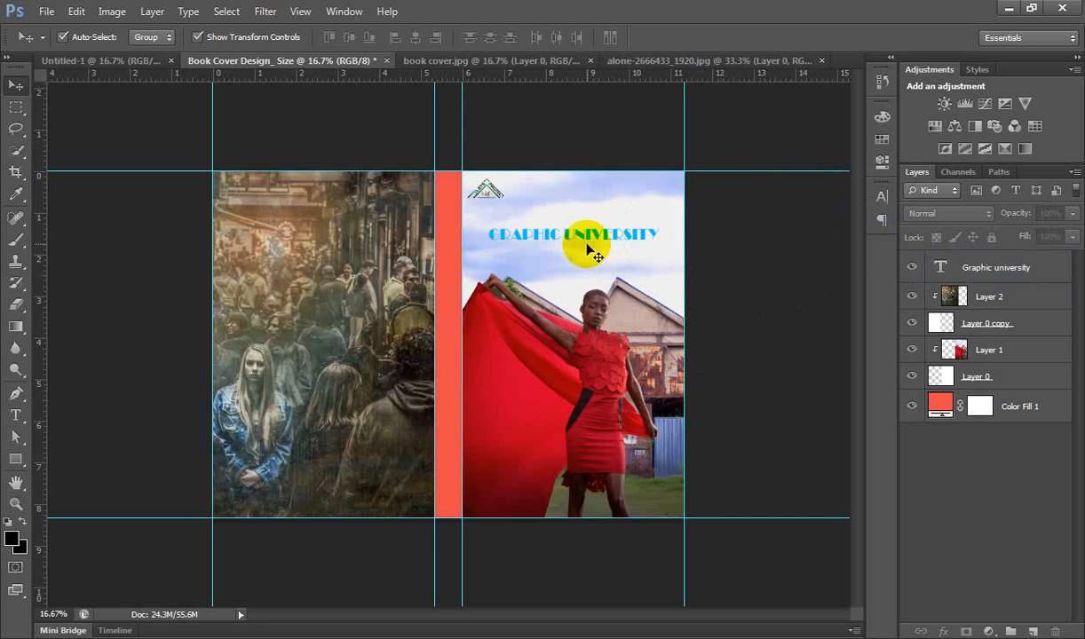
pyautogui.keyDown('ctrl'); pyautogui.click(605, 251); pyautogui.keyUp('ctrl')
pyautogui.keyDown('ctrl'); pyautogui.click(606, 251); pyautogui.keyUp('ctrl')
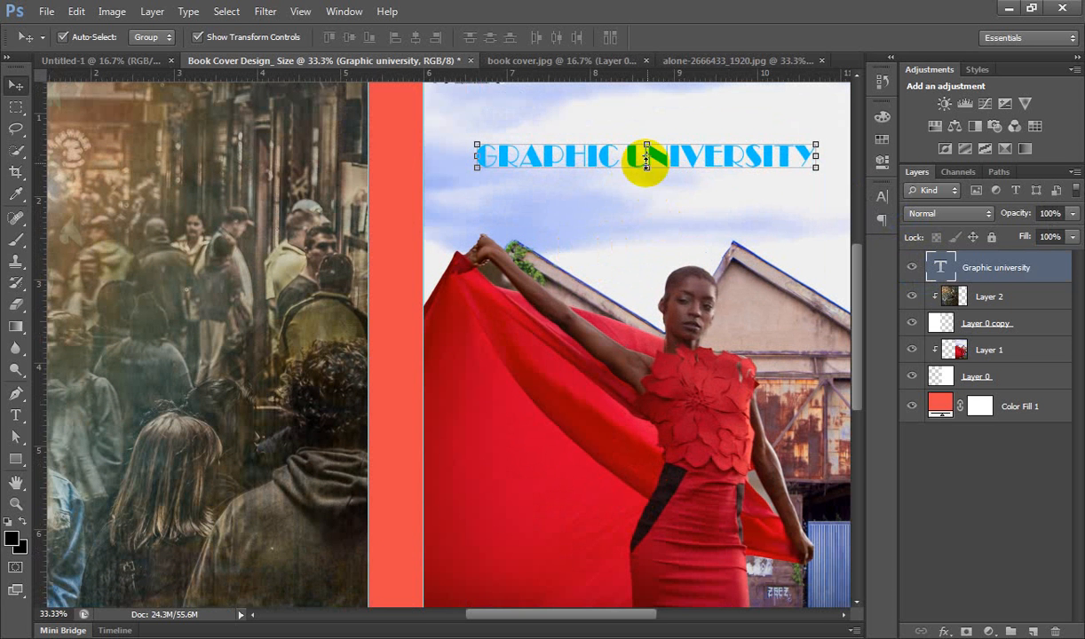
pyautogui.moveTo(819, 174)
pyautogui.mouseDown()
pyautogui.moveTo(822, 186)
pyautogui.moveTo(824, 169)
pyautogui.mouseUp()
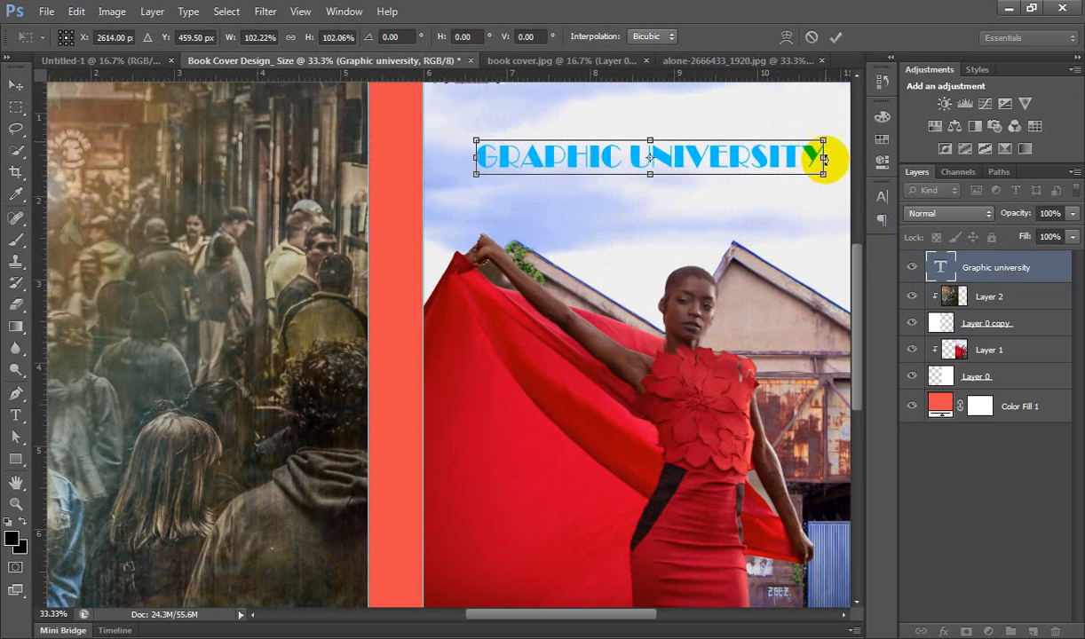
pyautogui.click(836, 36)
pyautogui.click(735, 114)
pyautogui.hotkey('ctrl', '-')
pyautogui.hotkey('ctrl', '-')
pyautogui.hotkey('ctrl', '-')
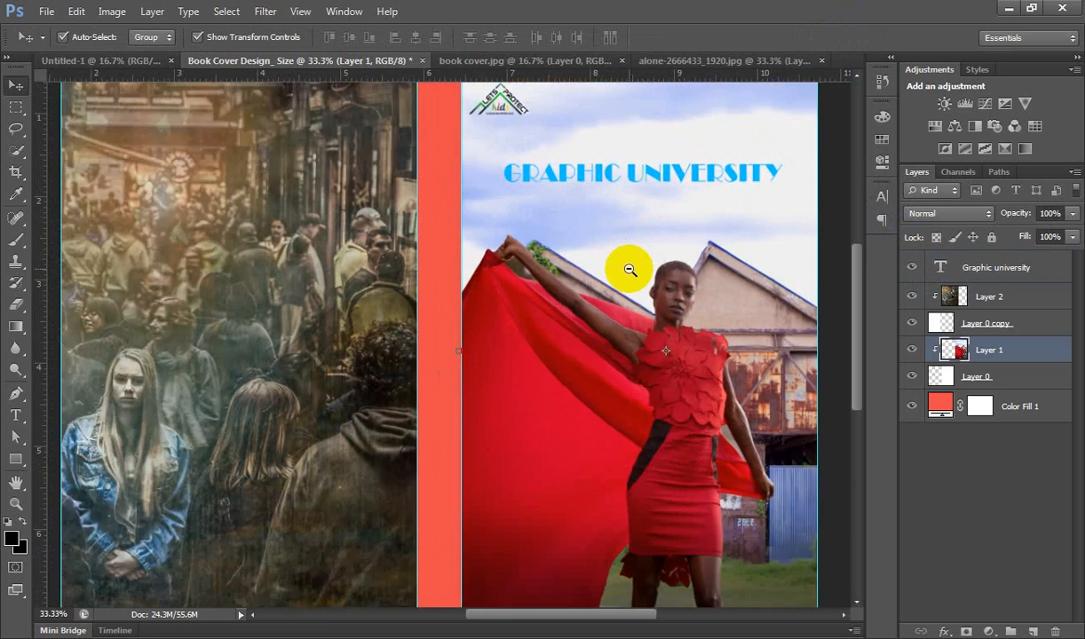
pyautogui.click(785, 272)
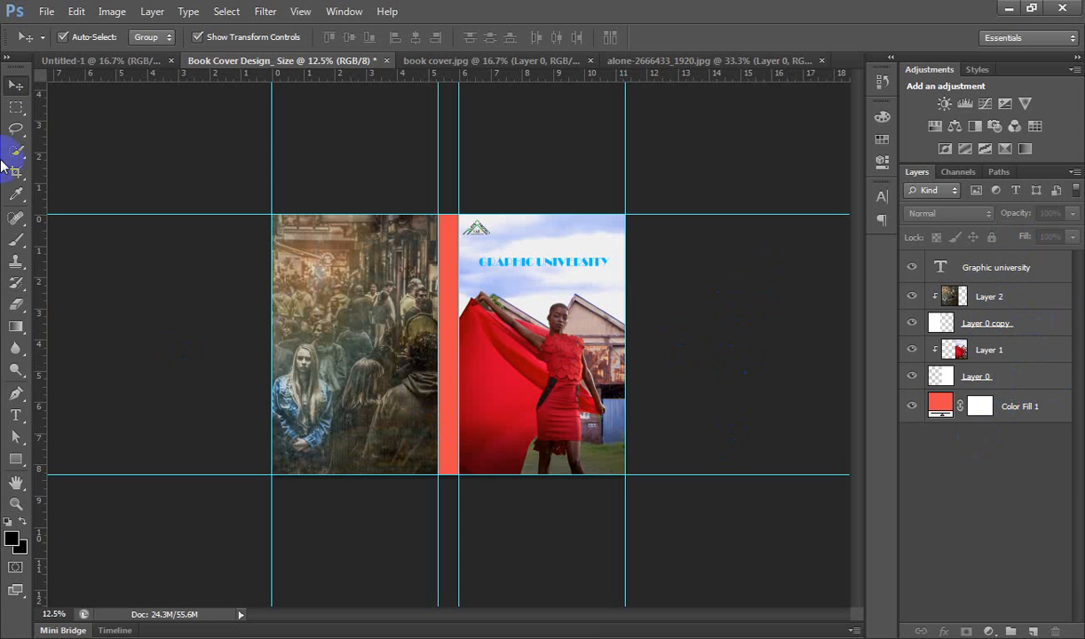
# - Cover the entire back panel with a 1600 by 2500 px rectangle shape filled with black
pyautogui.click(16, 459)
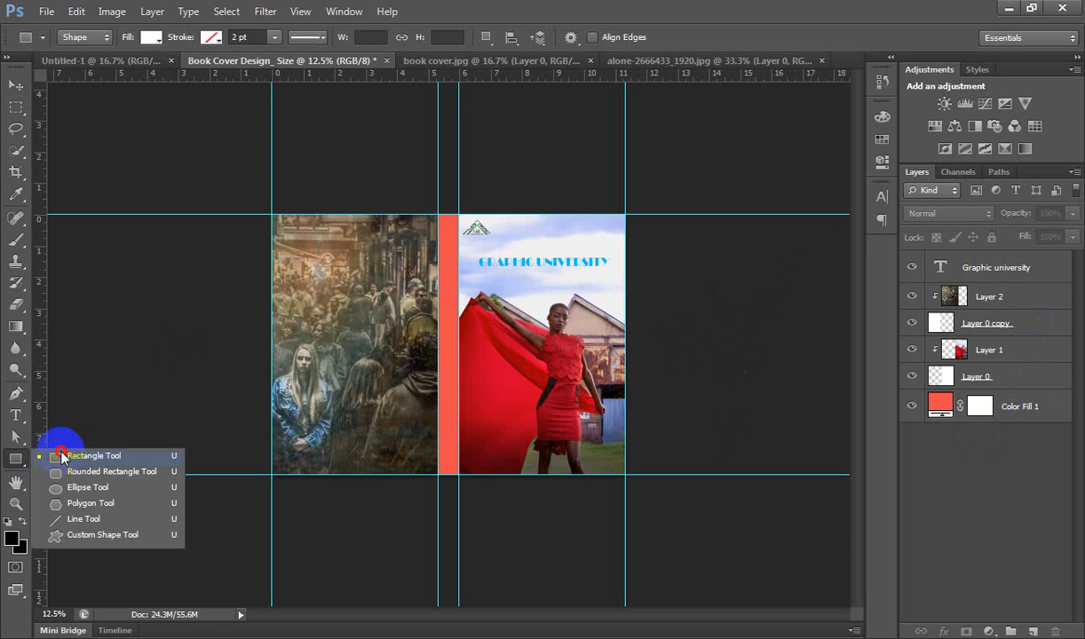
pyautogui.click(67, 452)
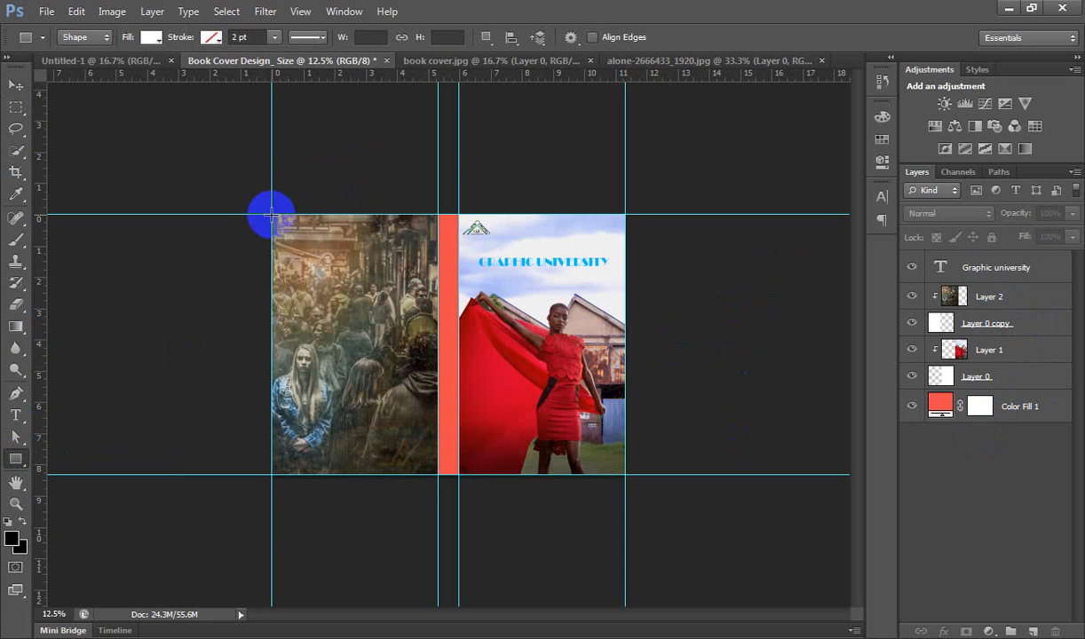
pyautogui.moveTo(271, 214); pyautogui.dragTo(435, 474)
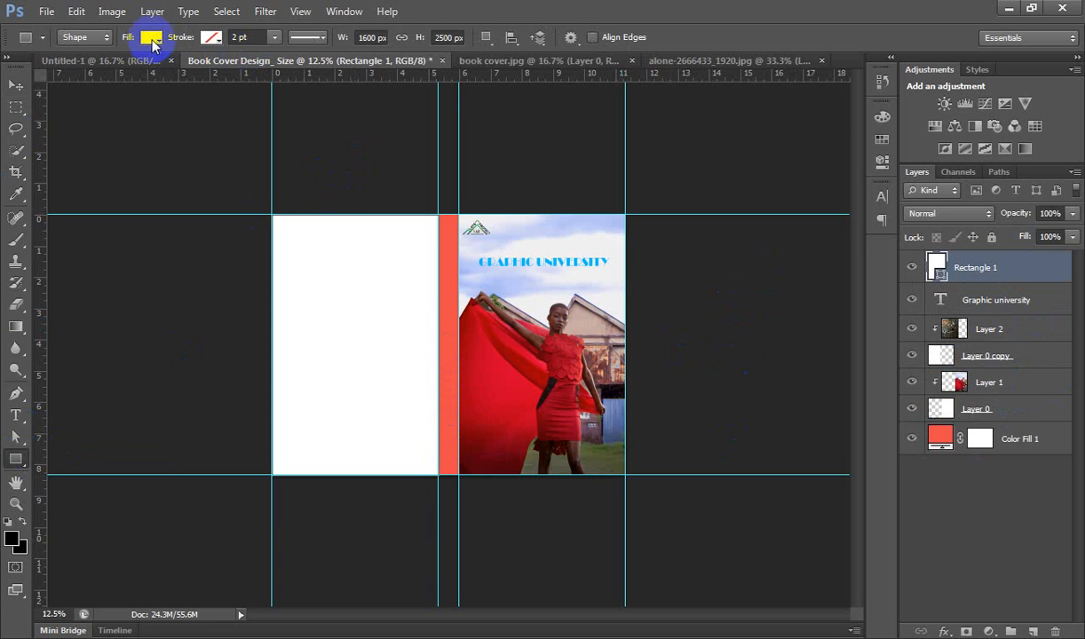
pyautogui.click(151, 38)
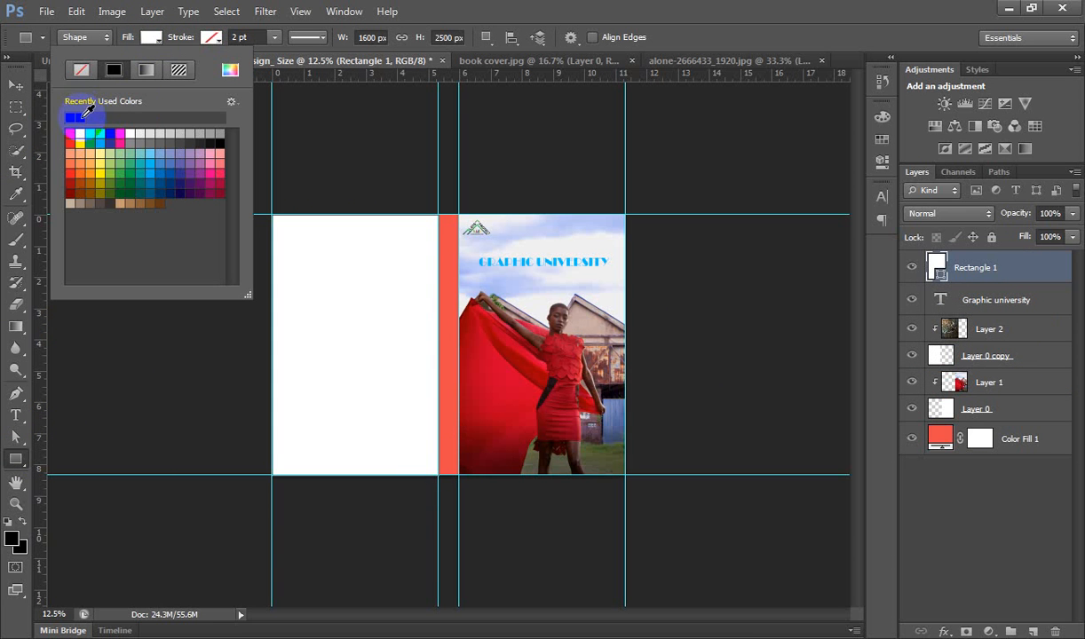
pyautogui.click(86, 112)
pyautogui.click(852, 110)
# - Lower the black rectangle layer's fill to 50% so the crowd photo shows through as a darkened background
pyautogui.click(1072, 237)
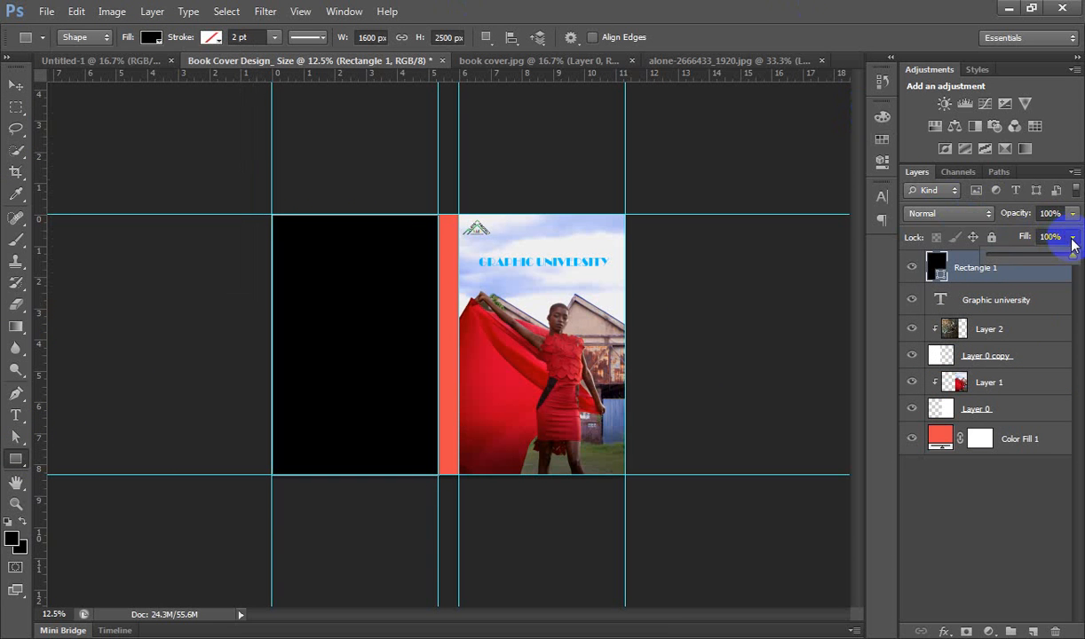
pyautogui.moveTo(1072, 241); pyautogui.dragTo(1028, 254)
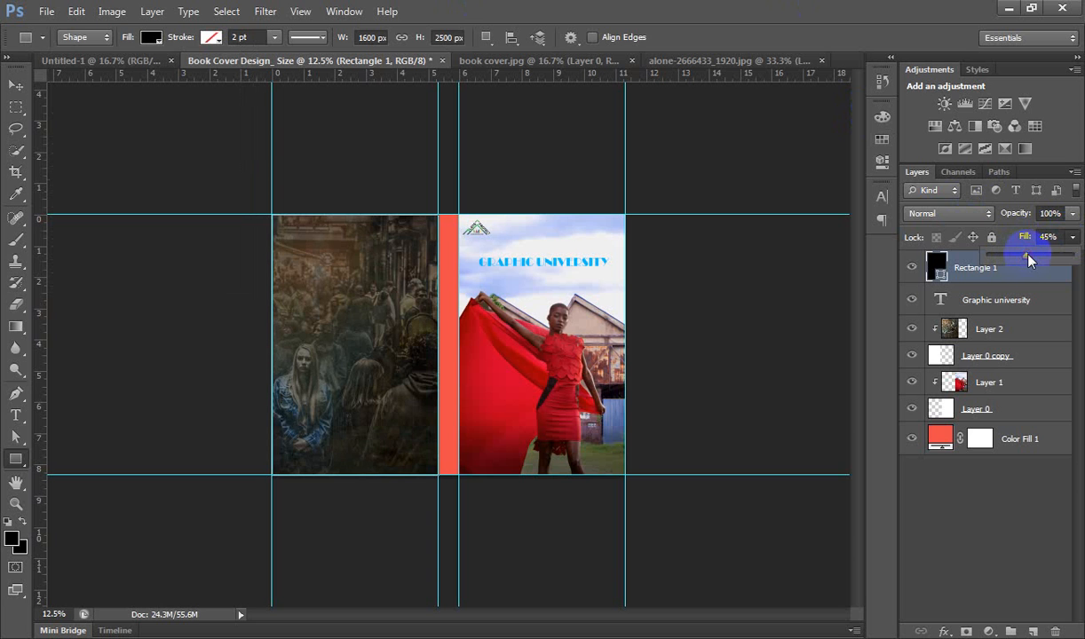
pyautogui.click(714, 290)
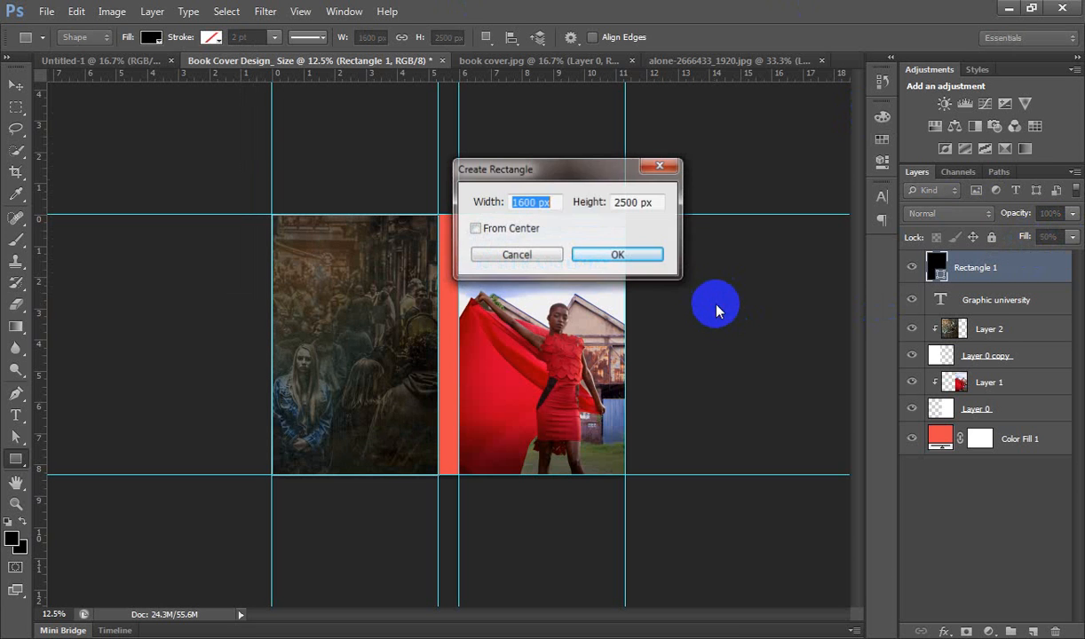
pyautogui.click(657, 168)
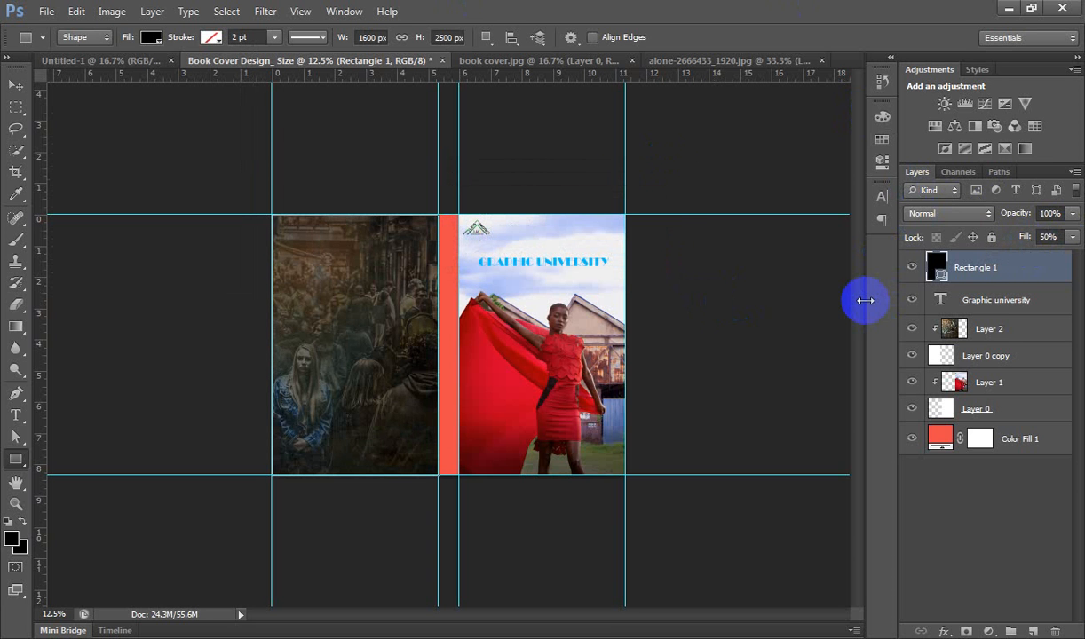